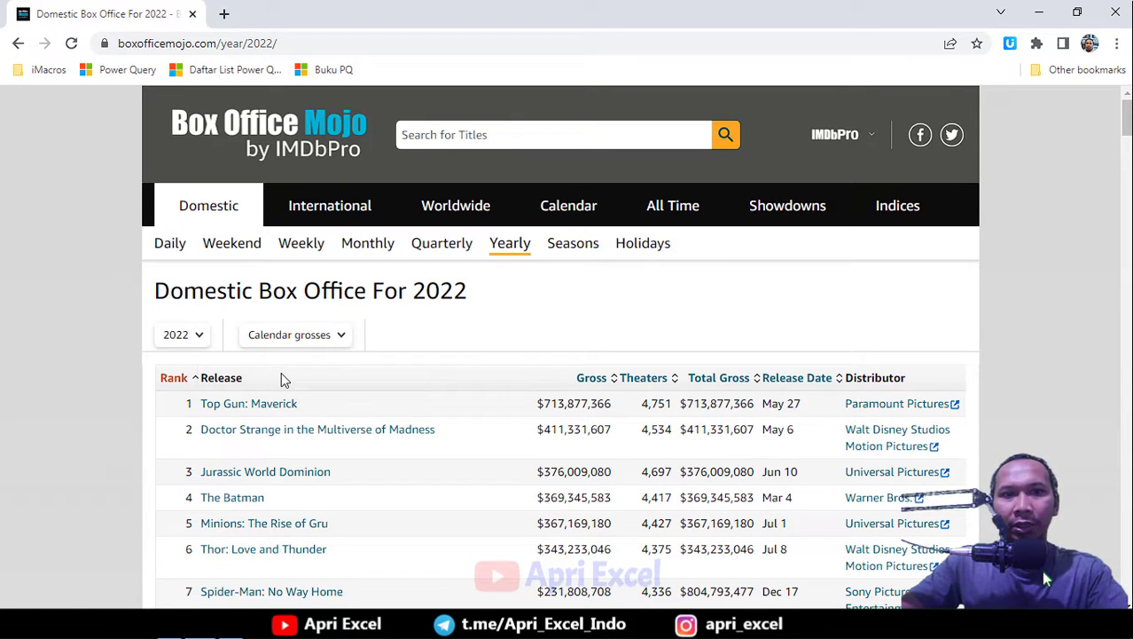
# Look over the 2022 domestic box office table and copy the page's web address
pyautogui.scroll(-6, 208, 365)
pyautogui.scroll(-3, 558, 405)
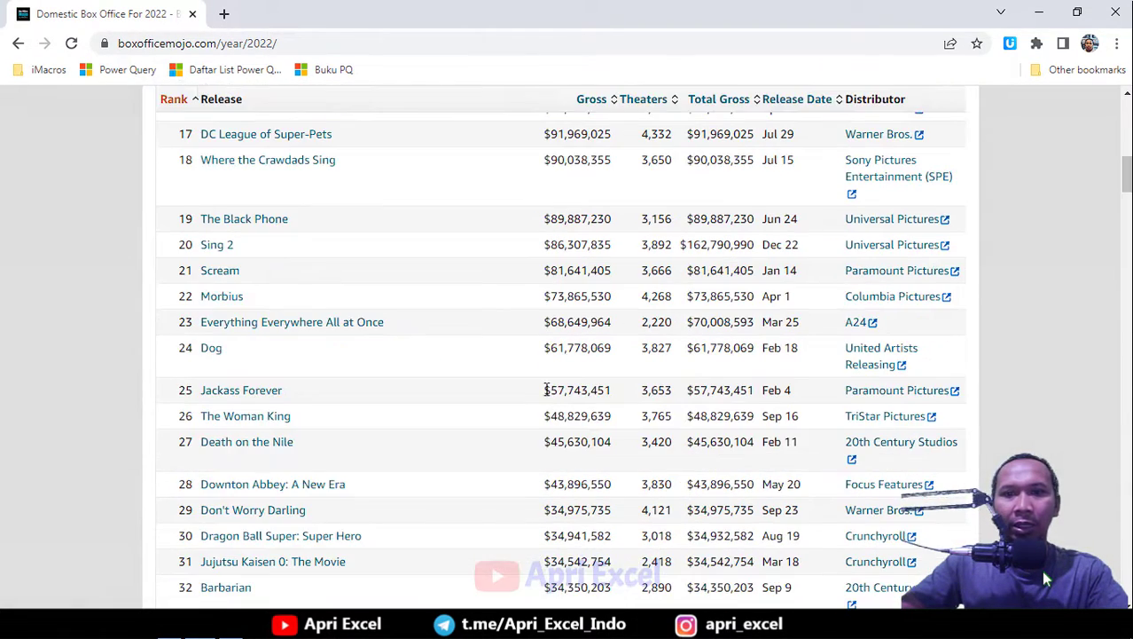
pyautogui.click(175, 630)
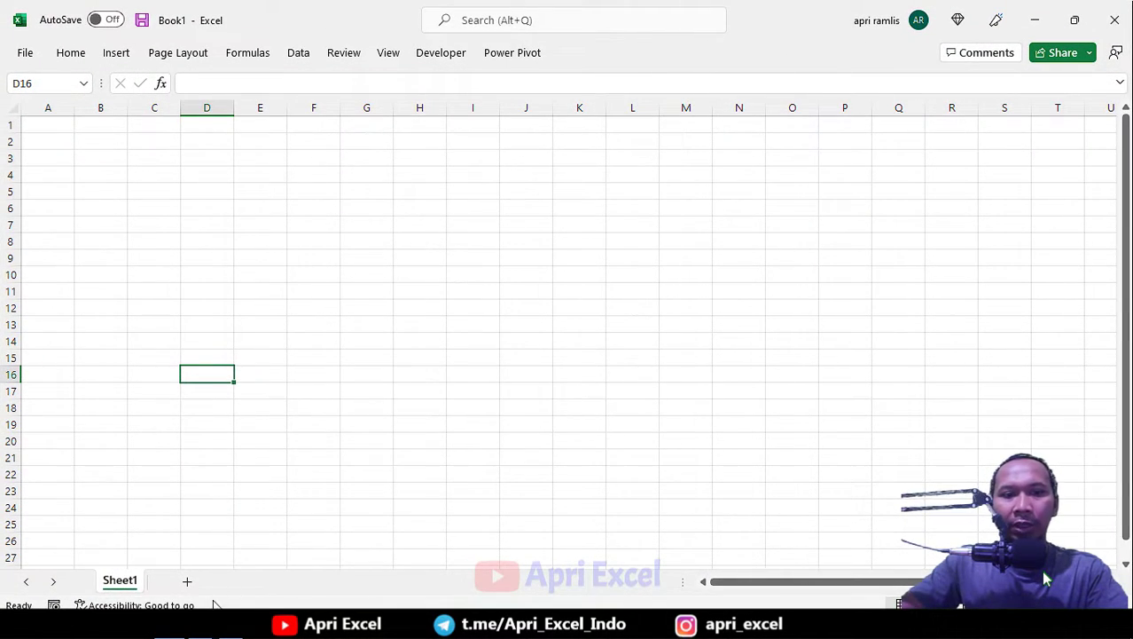
pyautogui.click(200, 629)
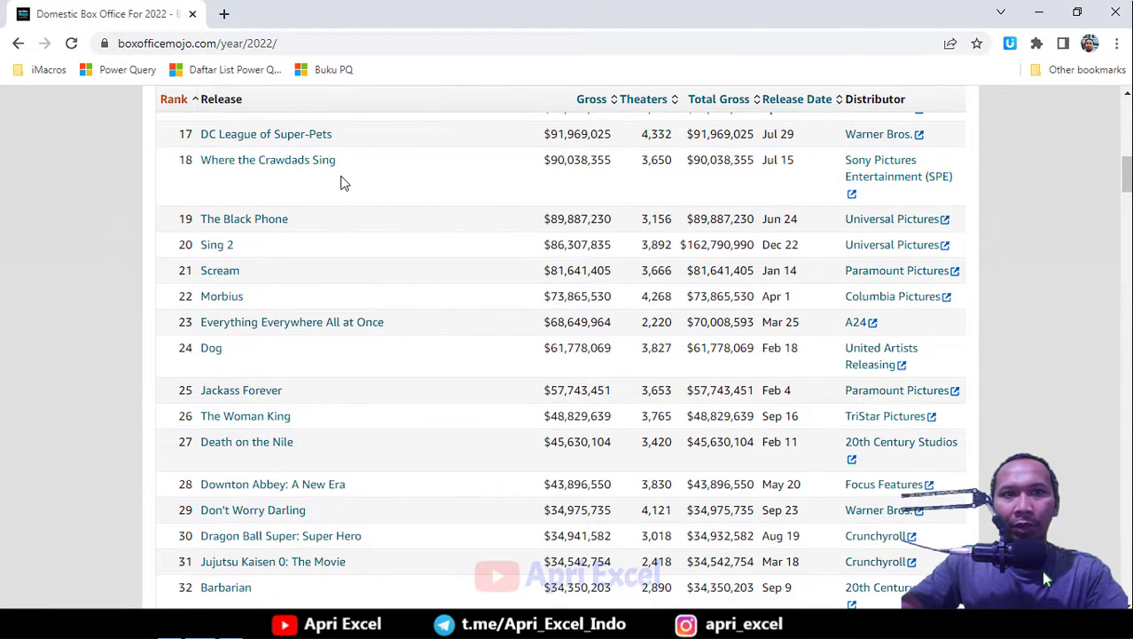
pyautogui.click(274, 43)
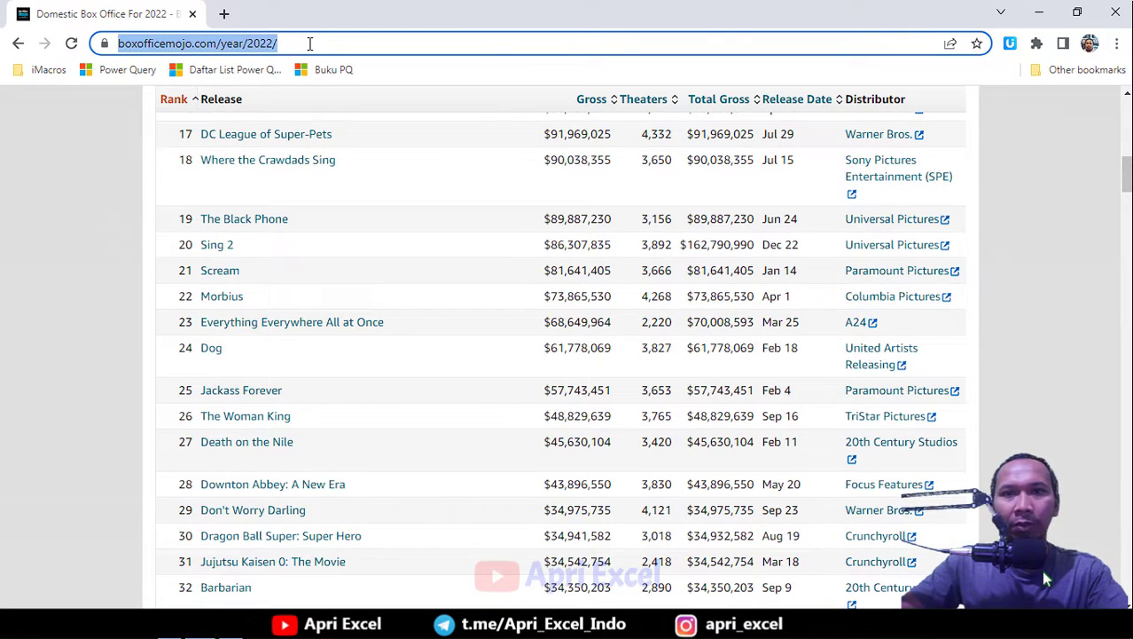
pyautogui.hotkey('ctrl', 'c')
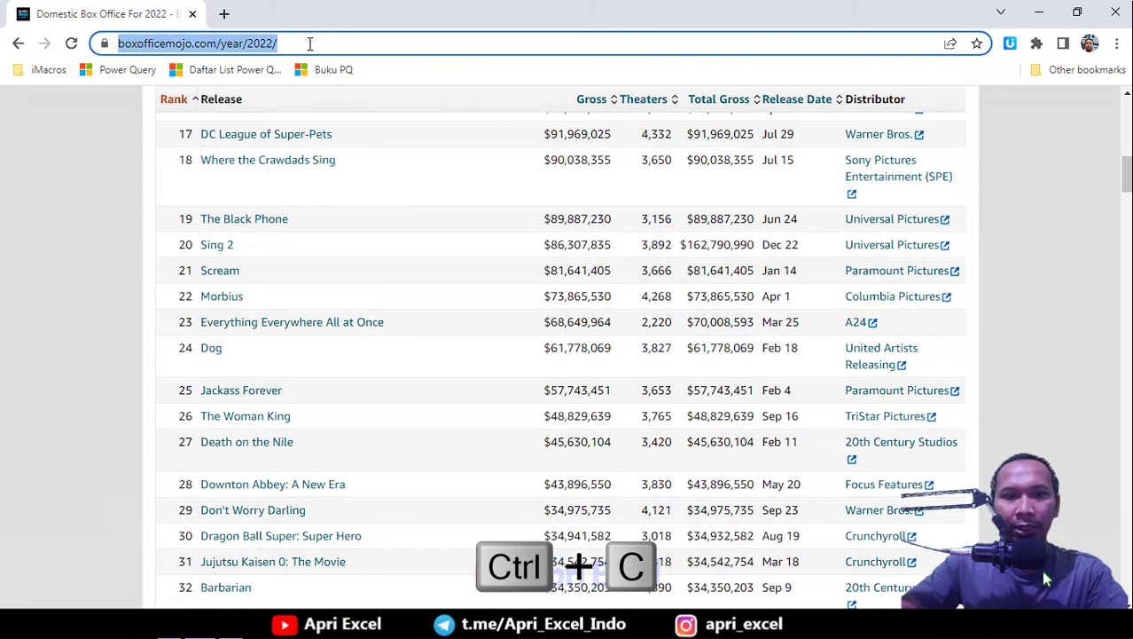
pyautogui.click(198, 624)
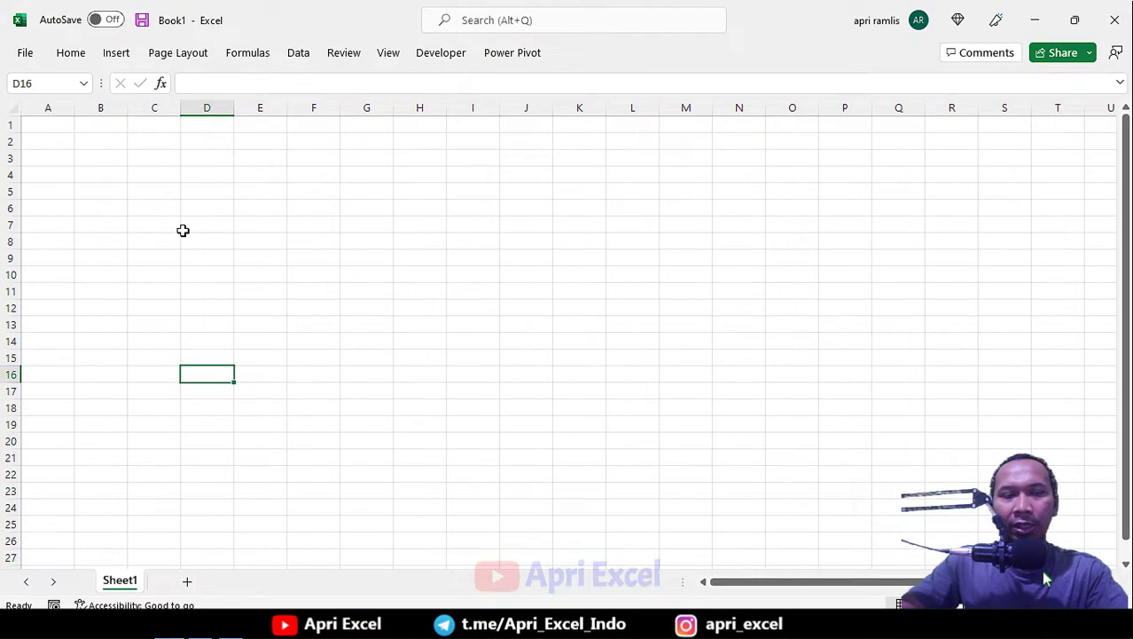
pyautogui.click(298, 55)
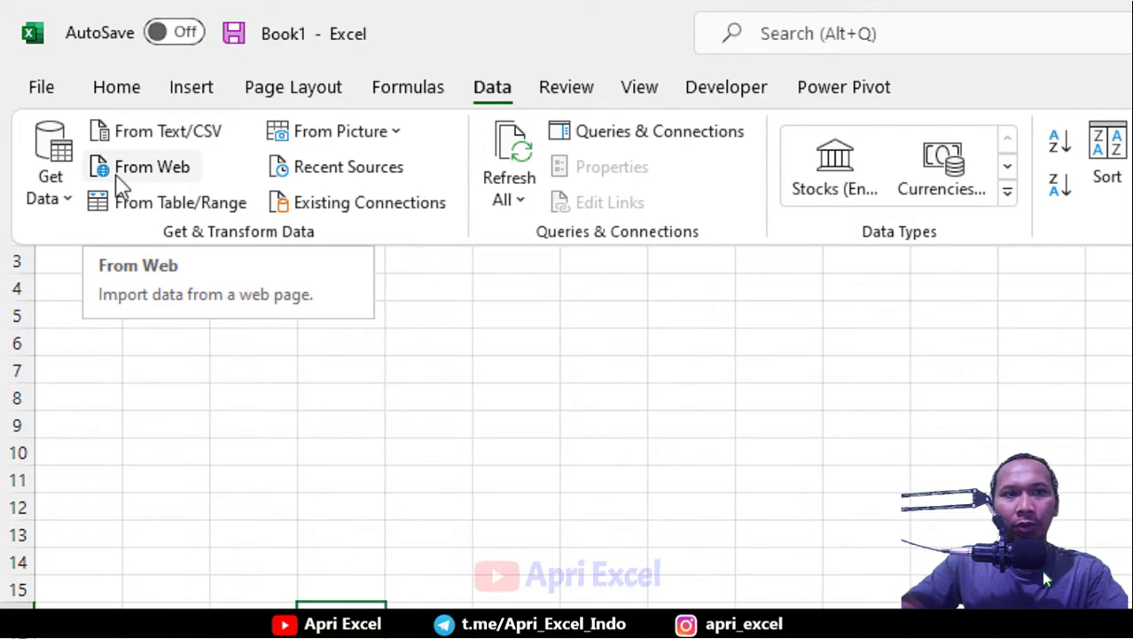
pyautogui.click(69, 200)
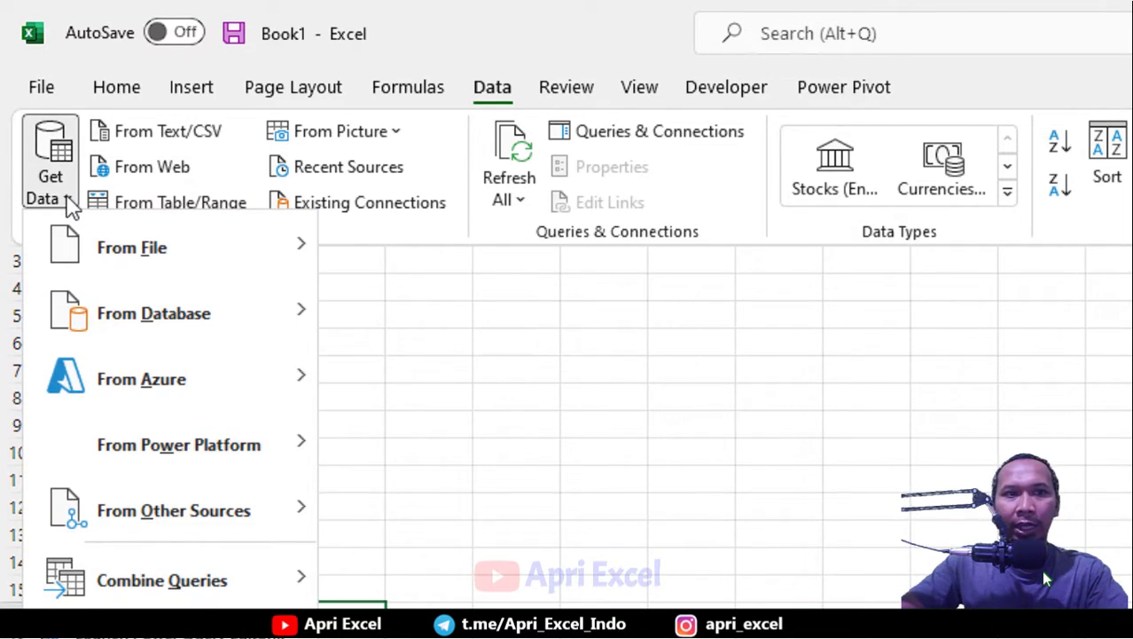
pyautogui.moveTo(82, 253)
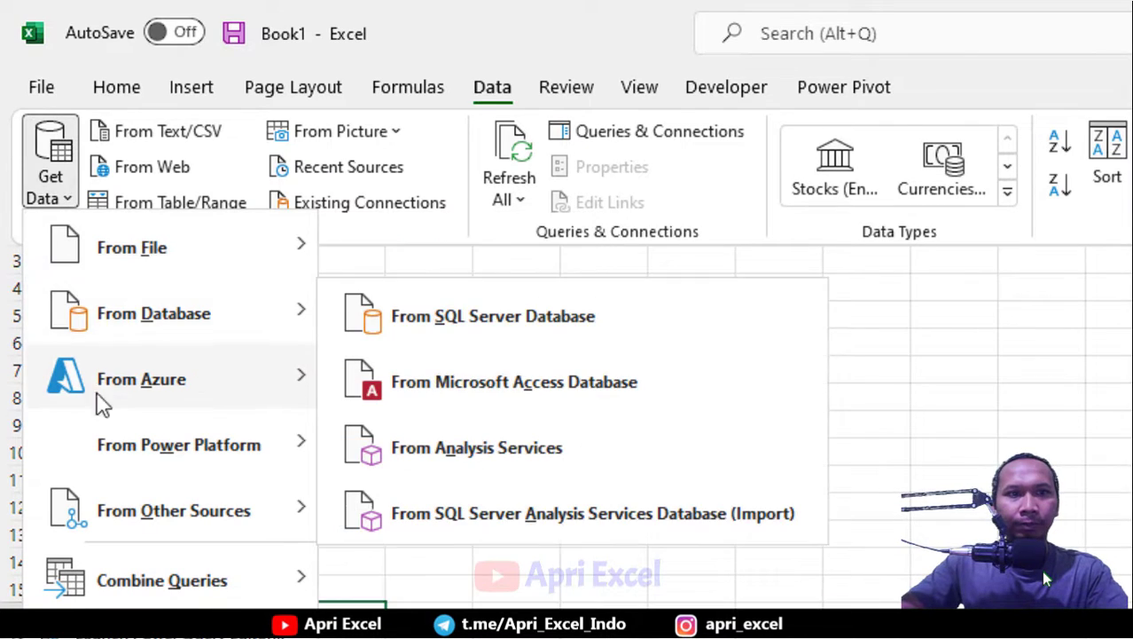
pyautogui.moveTo(117, 513)
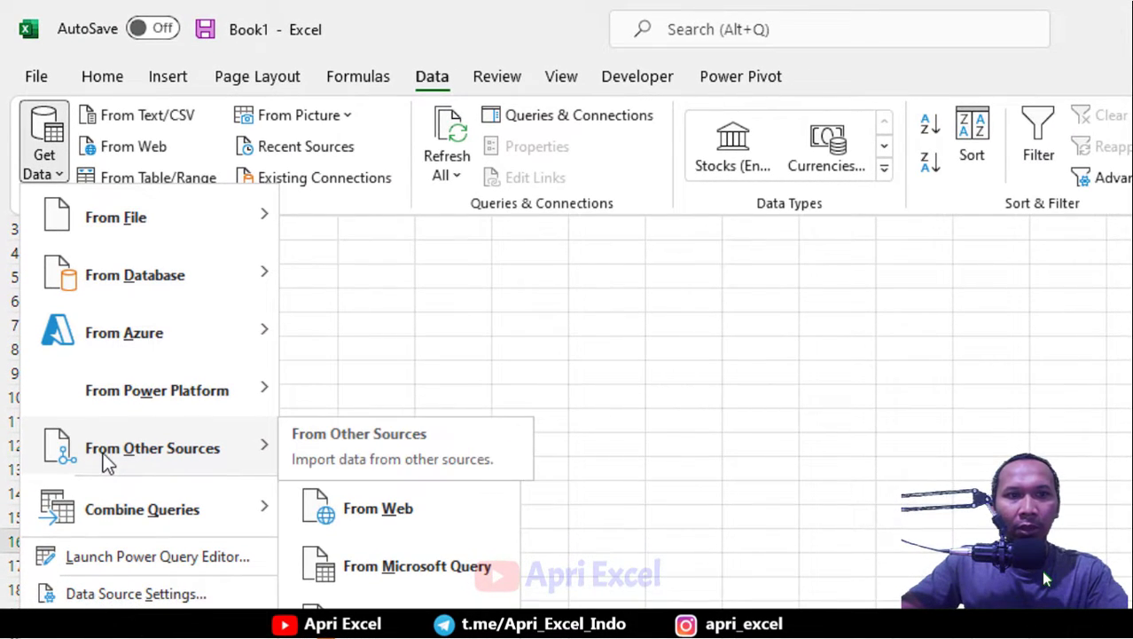
pyautogui.click(389, 521)
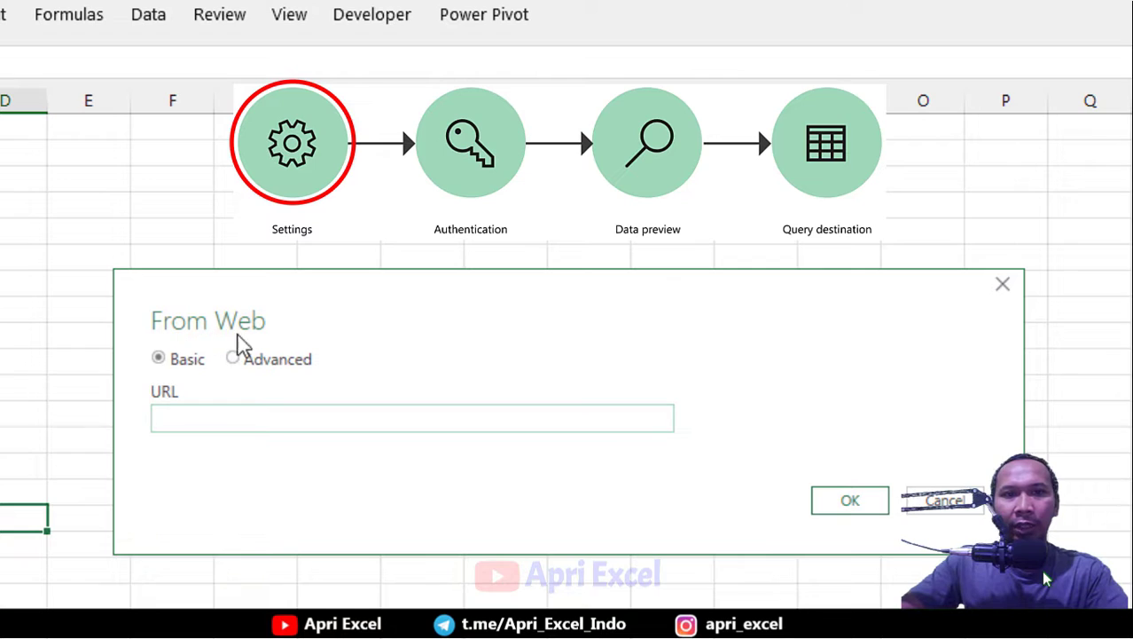
pyautogui.hotkey('ctrl', 'v')
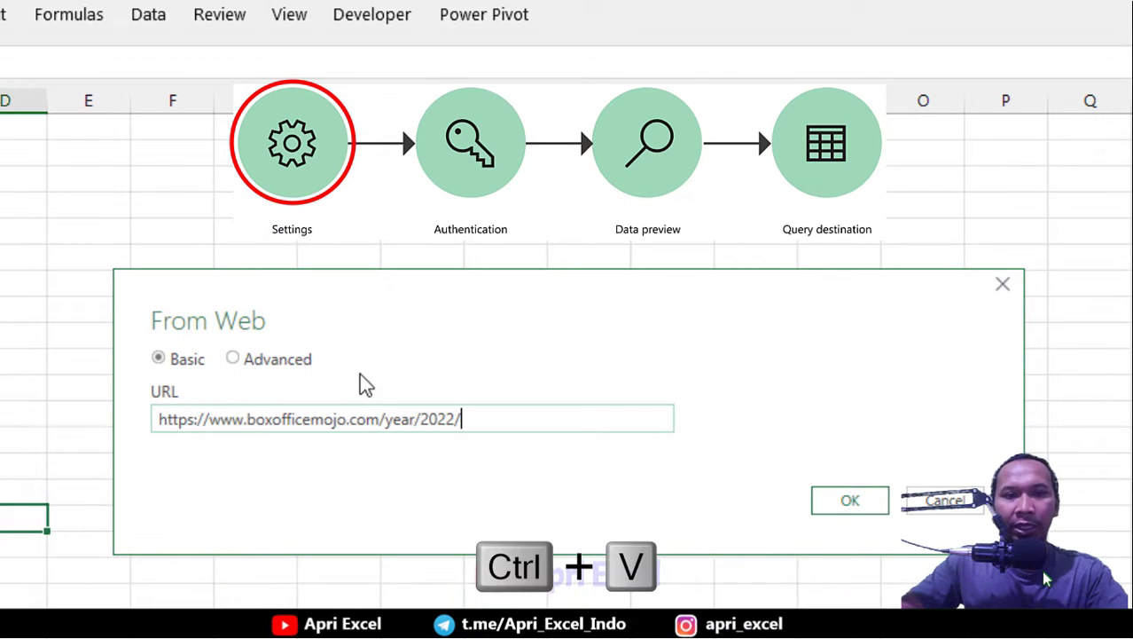
pyautogui.click(849, 501)
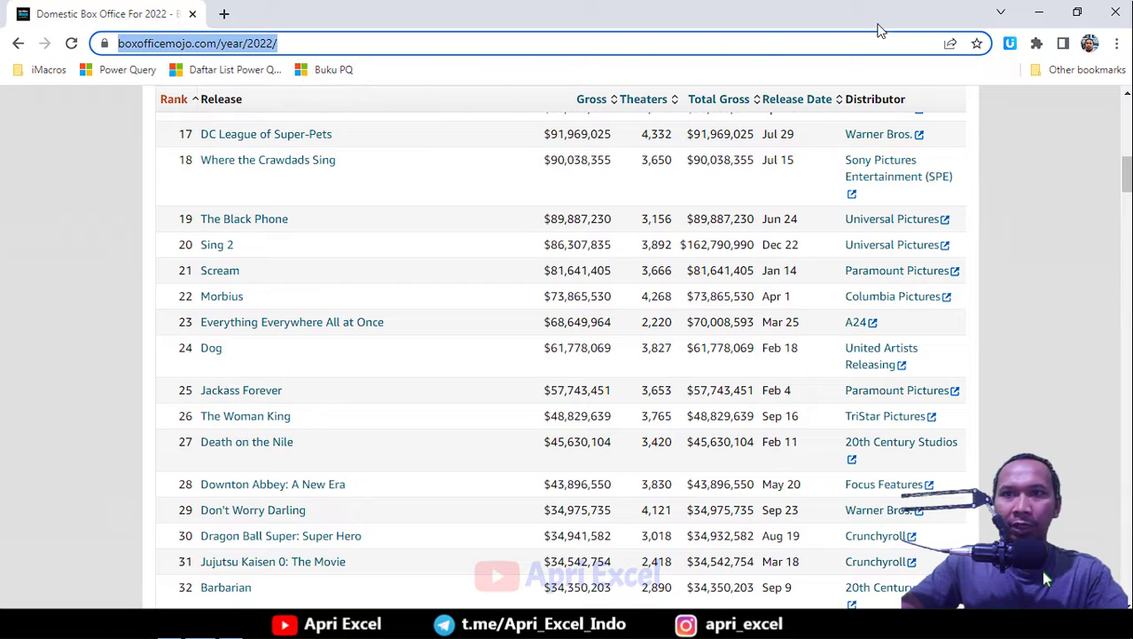
pyautogui.click(1035, 14)
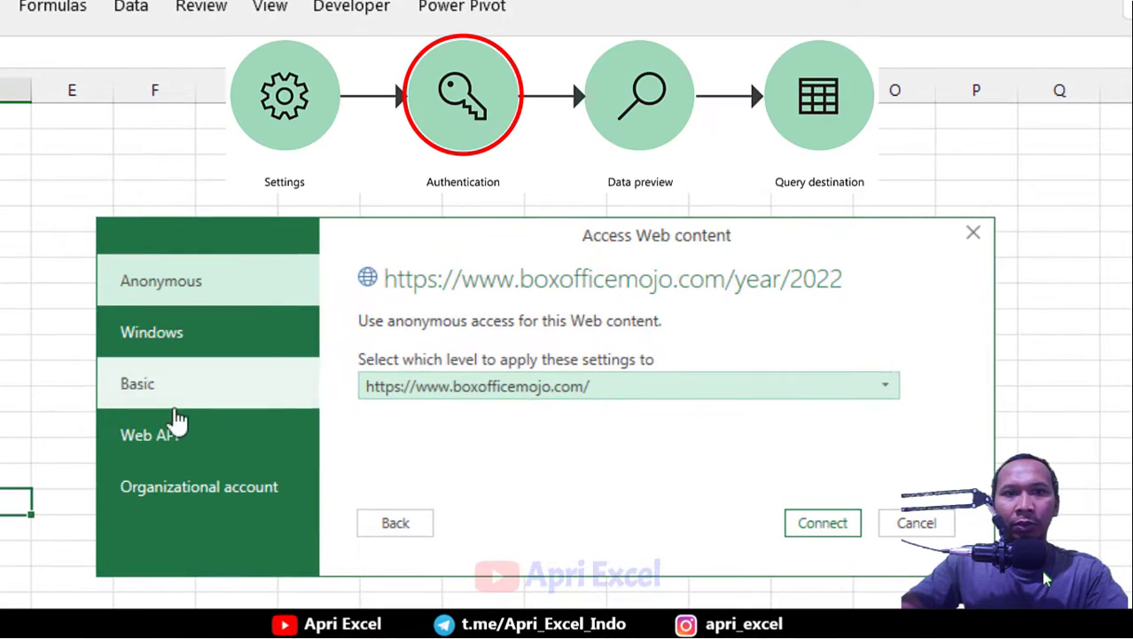
pyautogui.click(202, 394)
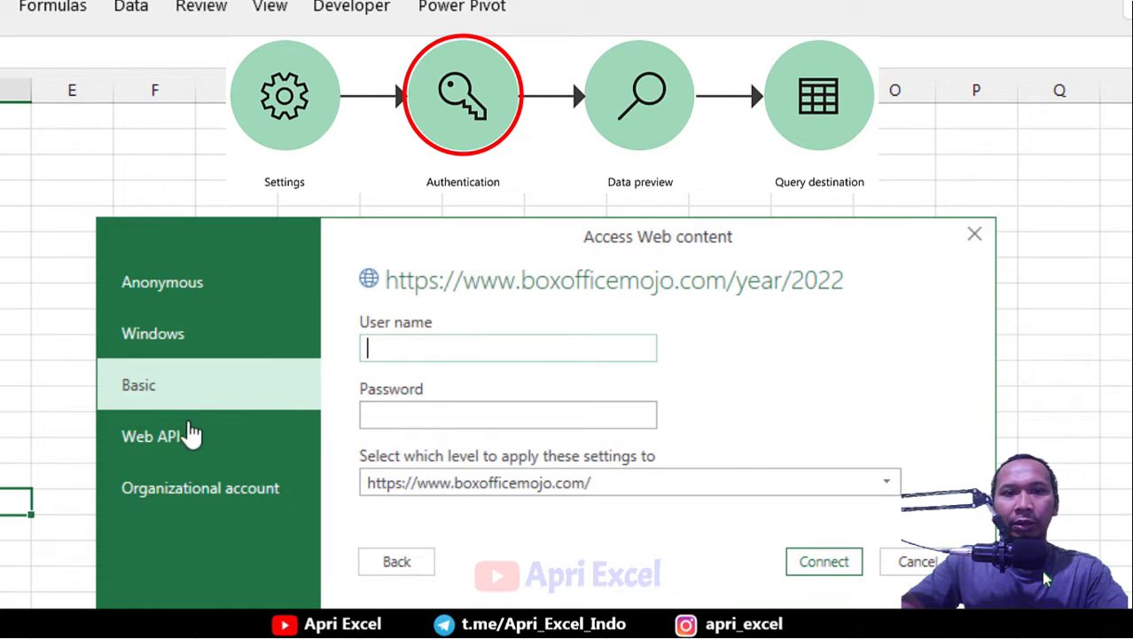
pyautogui.click(203, 445)
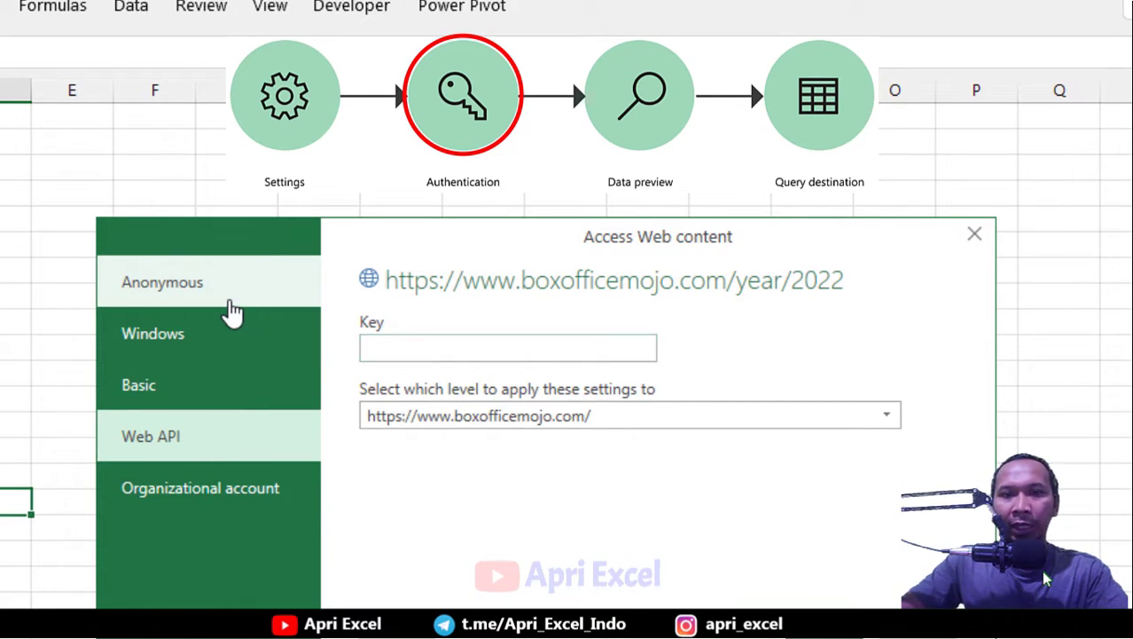
pyautogui.click(230, 298)
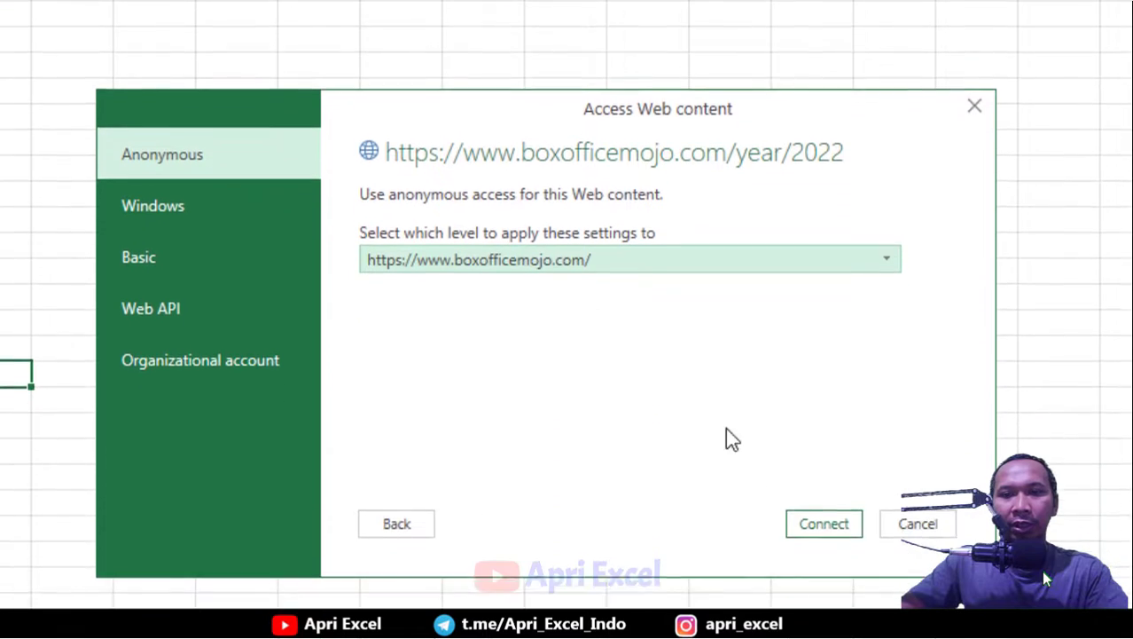
pyautogui.click(816, 467)
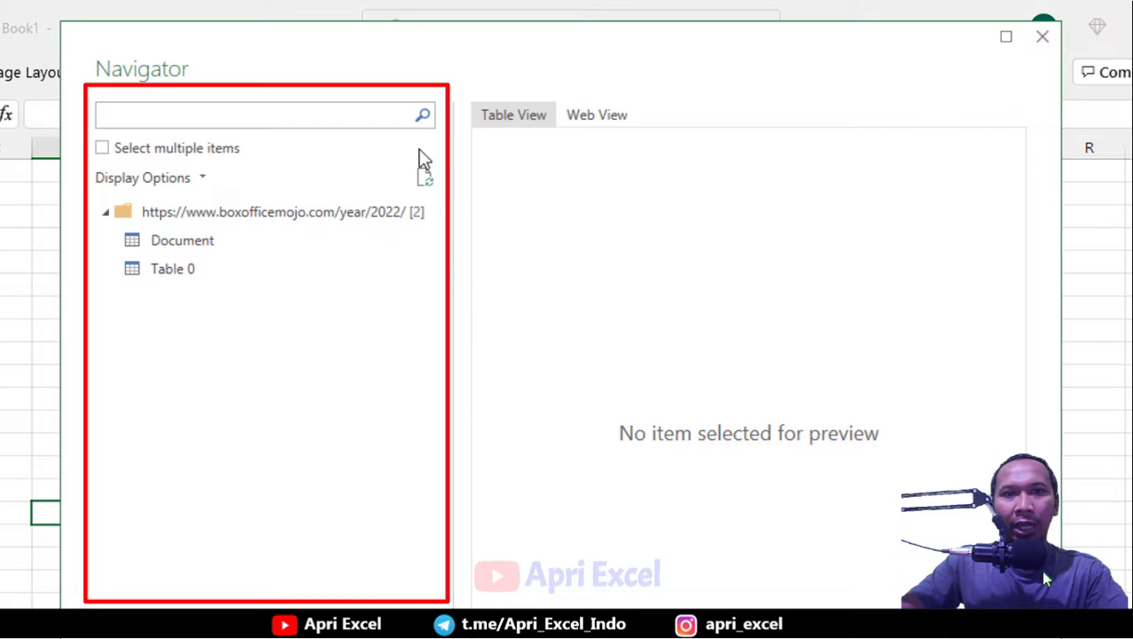
# Preview the contents of Table 0 and Document in the Navigator
pyautogui.click(171, 271)
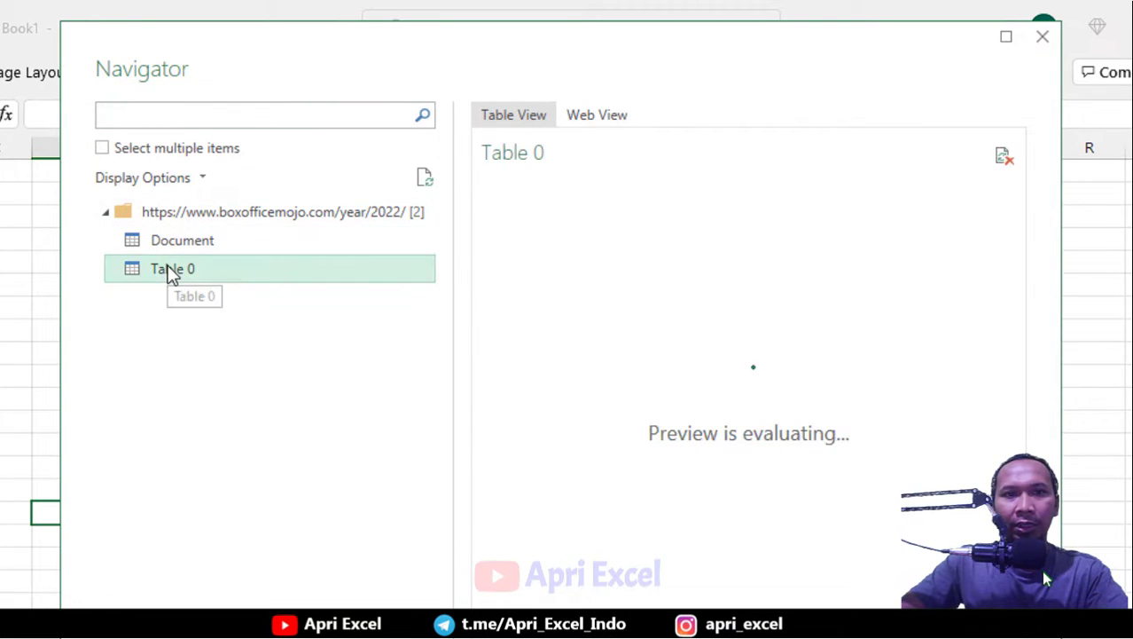
pyautogui.click(182, 243)
pyautogui.click(182, 269)
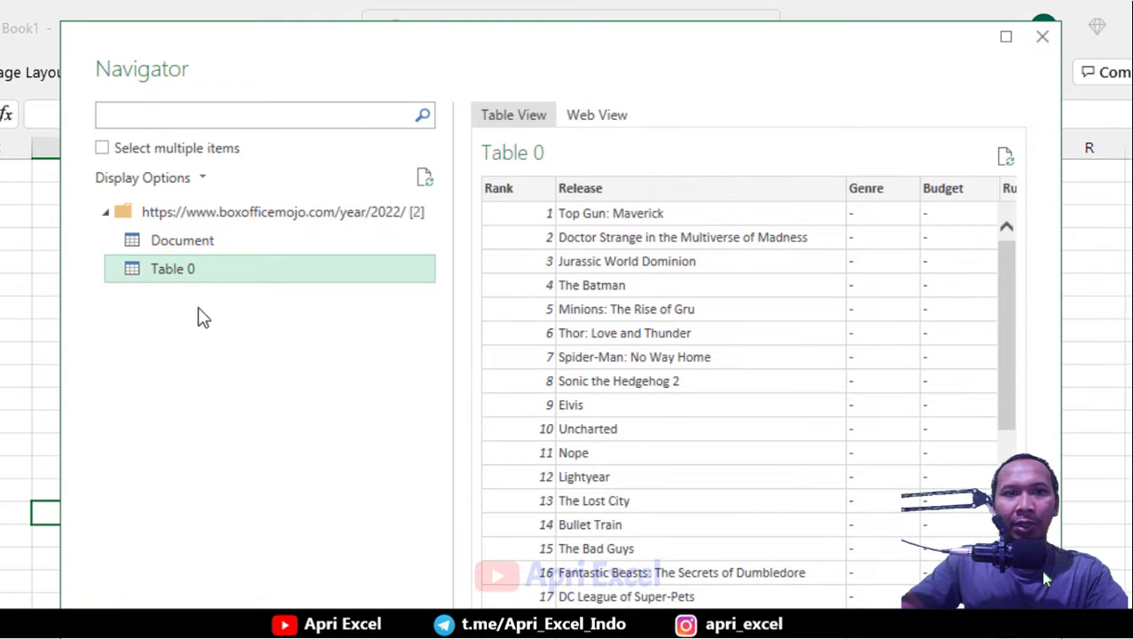
# Try selecting both Document and Table 0 with multiple-item selection, and turn that option off again
pyautogui.click(104, 148)
pyautogui.click(130, 236)
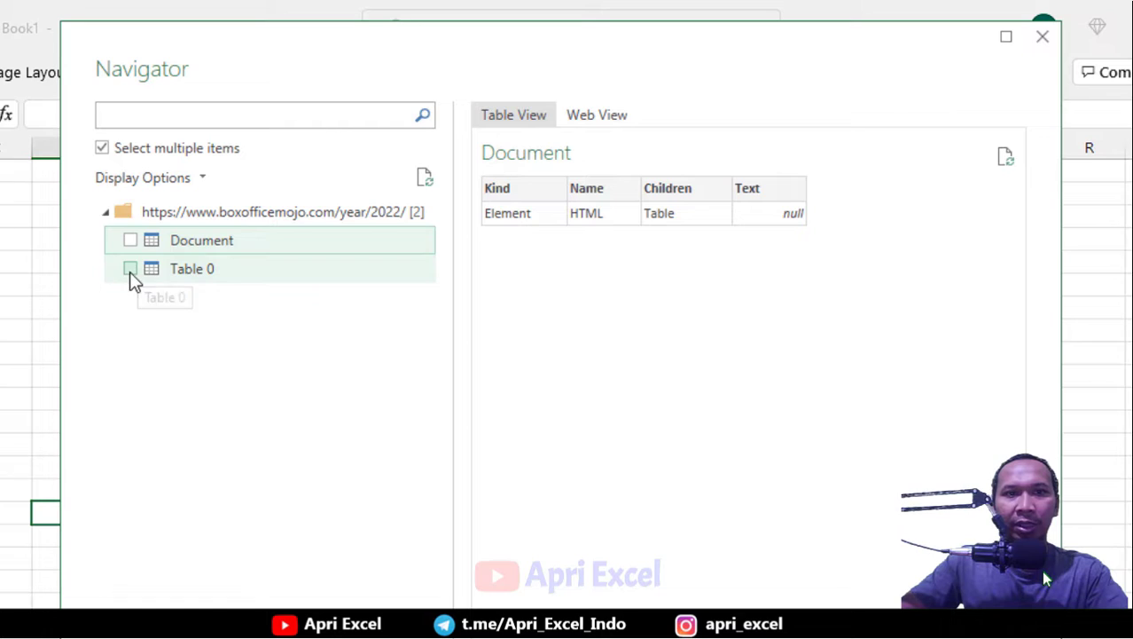
pyautogui.click(130, 271)
pyautogui.click(131, 238)
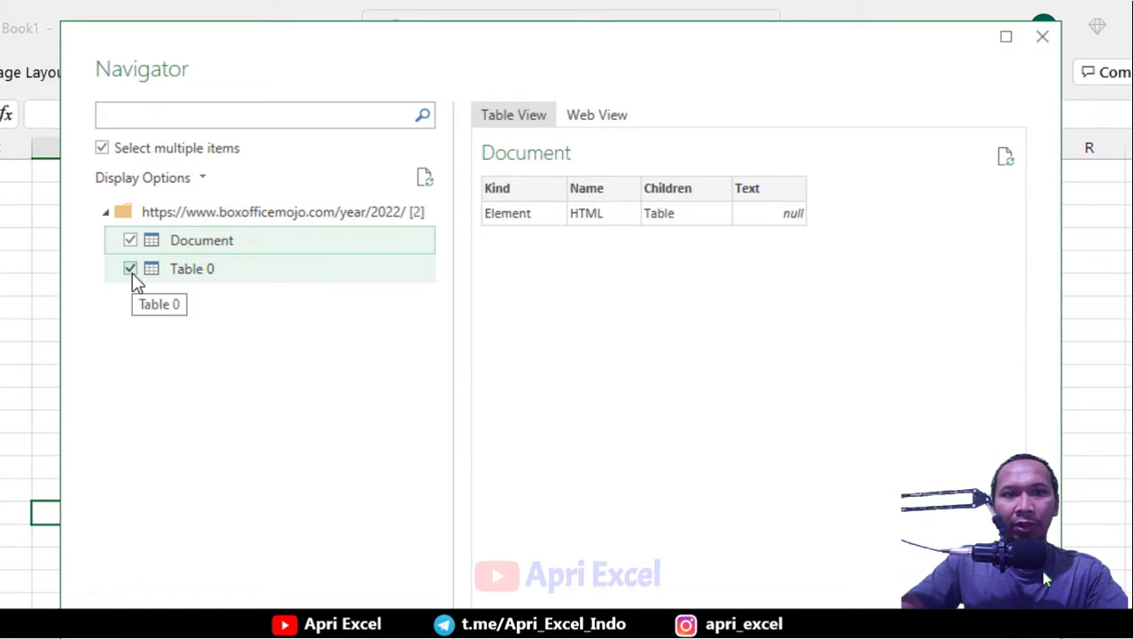
pyautogui.click(131, 271)
pyautogui.click(131, 240)
pyautogui.click(103, 149)
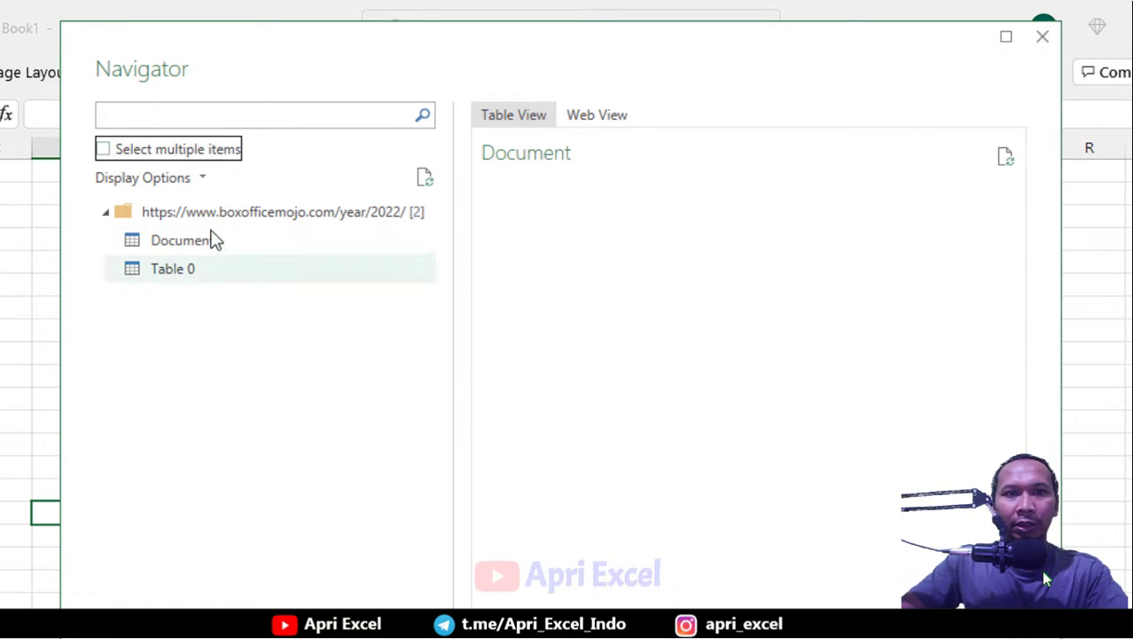
# Select Table 0, compare its table preview with the web page view, and load it into the workbook
pyautogui.click(193, 272)
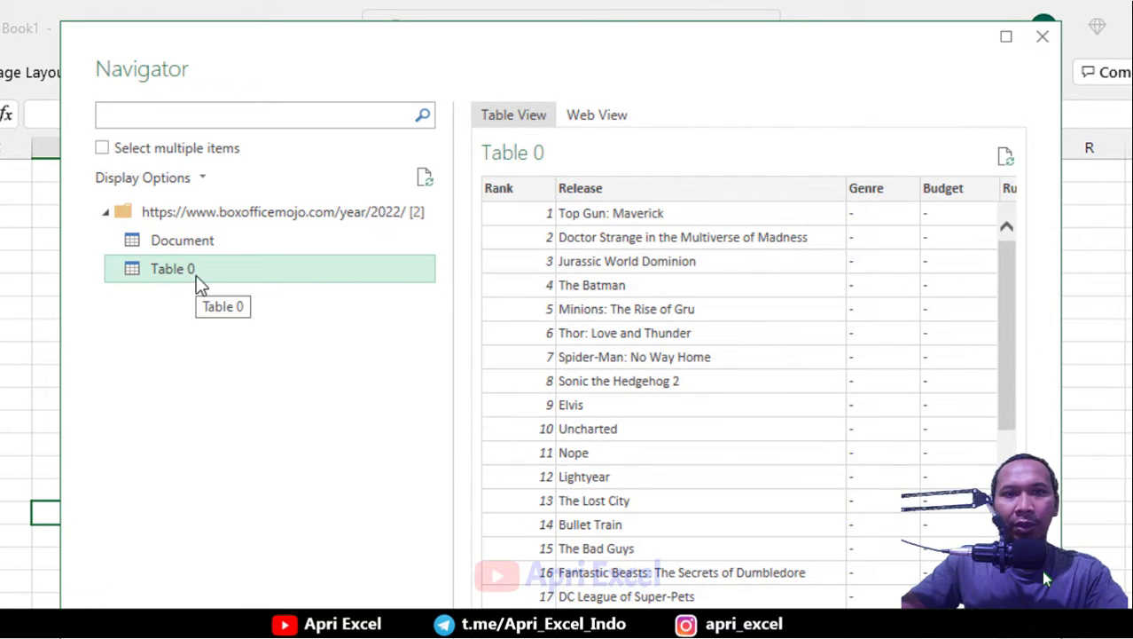
pyautogui.moveTo(585, 623)
pyautogui.mouseDown()
pyautogui.moveTo(896, 622)
pyautogui.moveTo(581, 623)
pyautogui.mouseUp()
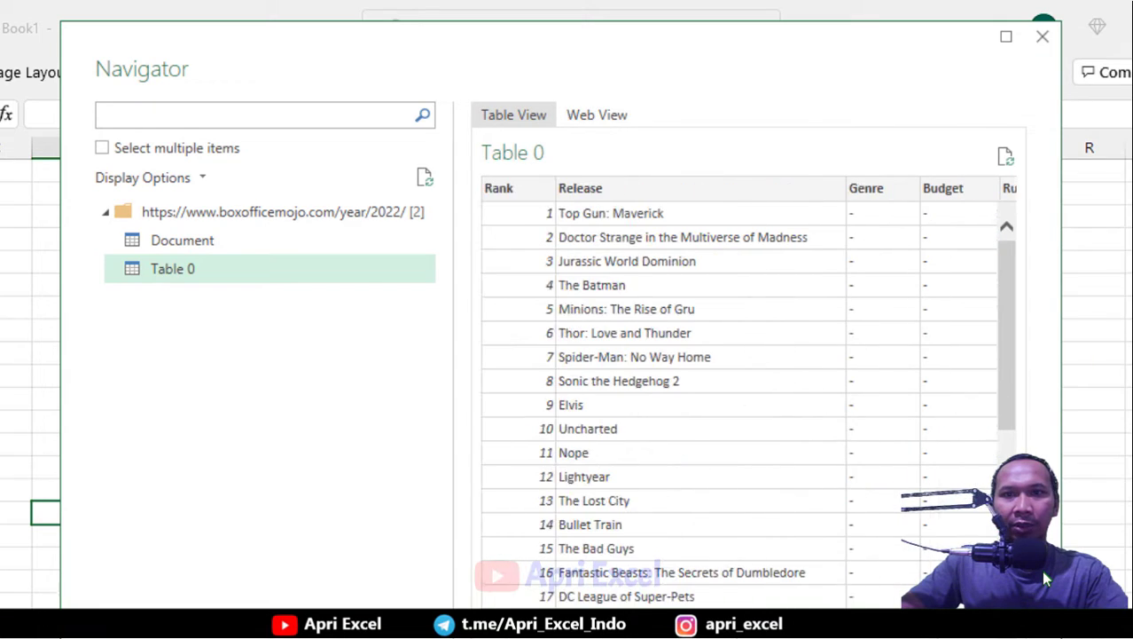
pyautogui.click(601, 117)
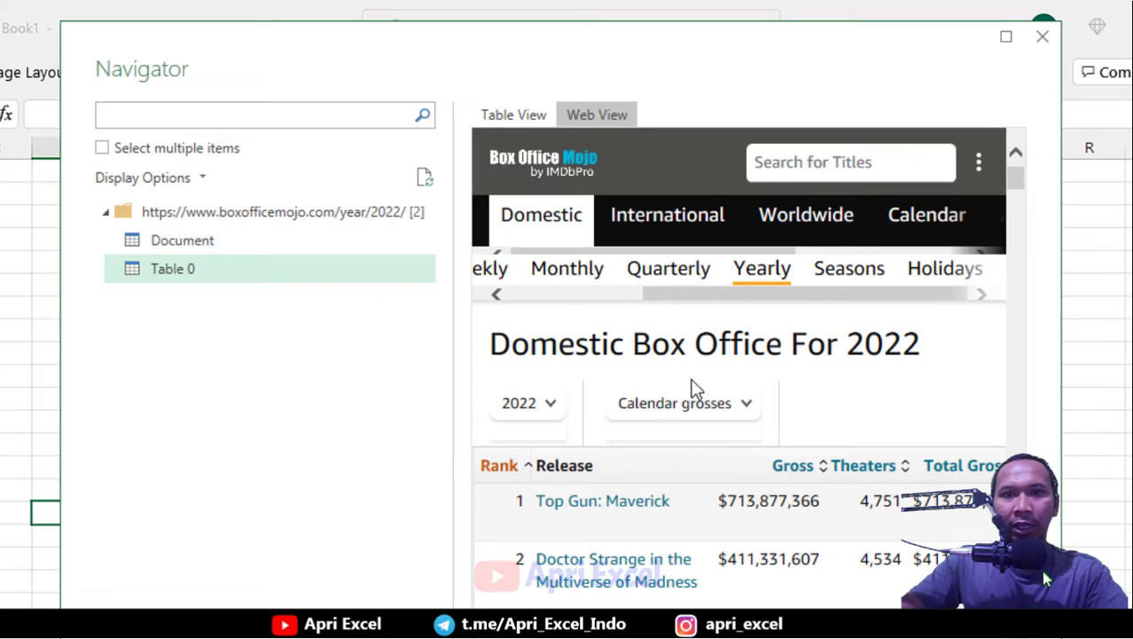
pyautogui.click(517, 116)
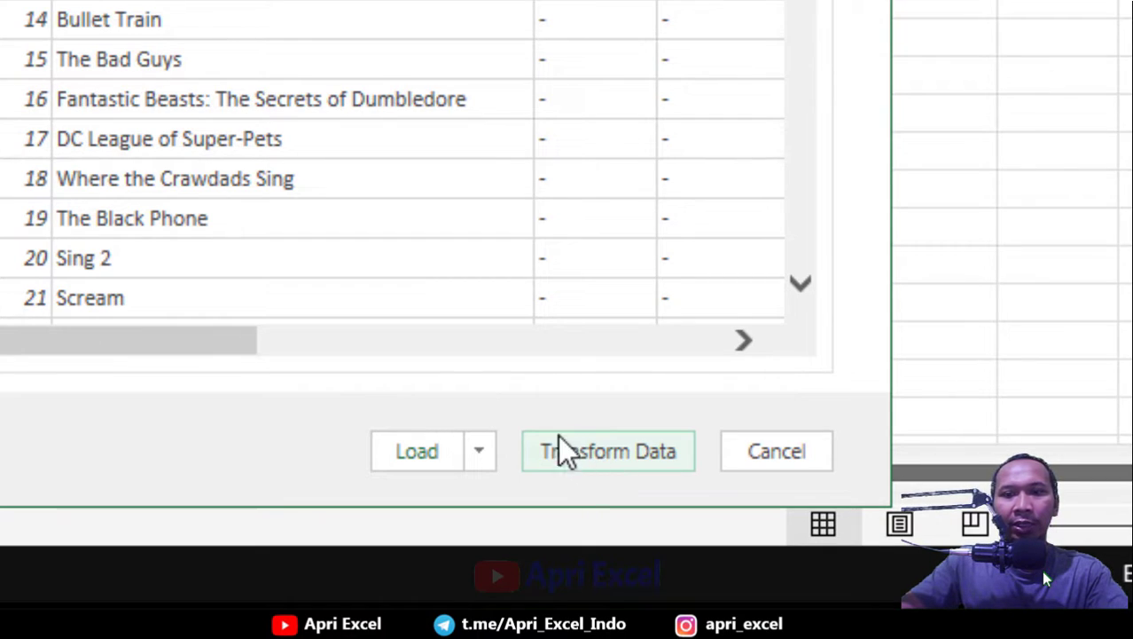
pyautogui.click(477, 452)
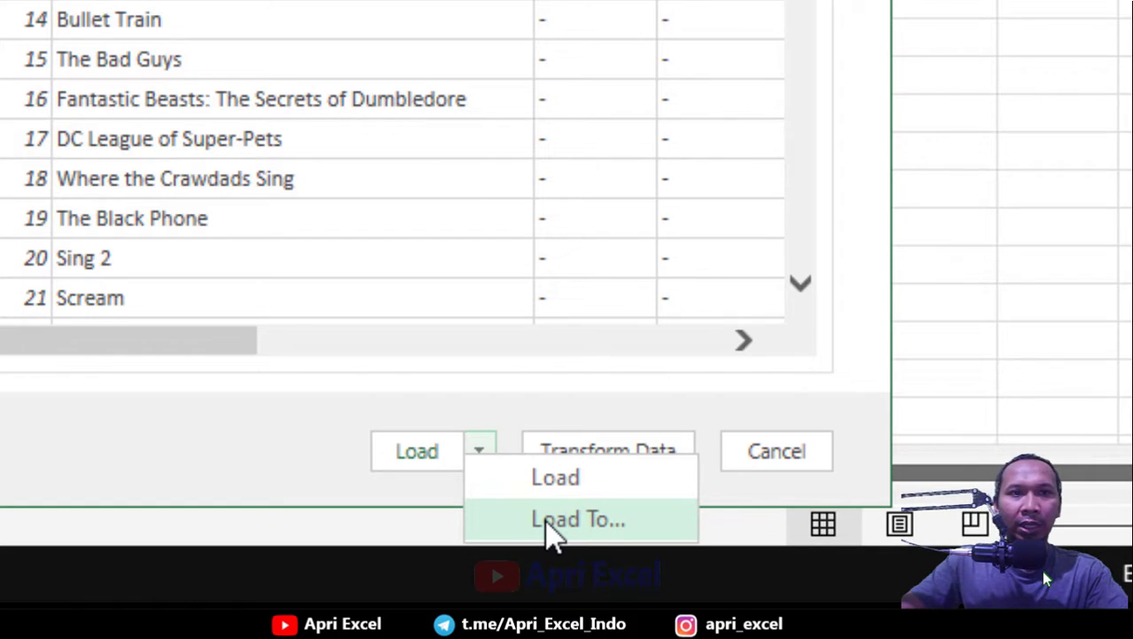
pyautogui.click(562, 474)
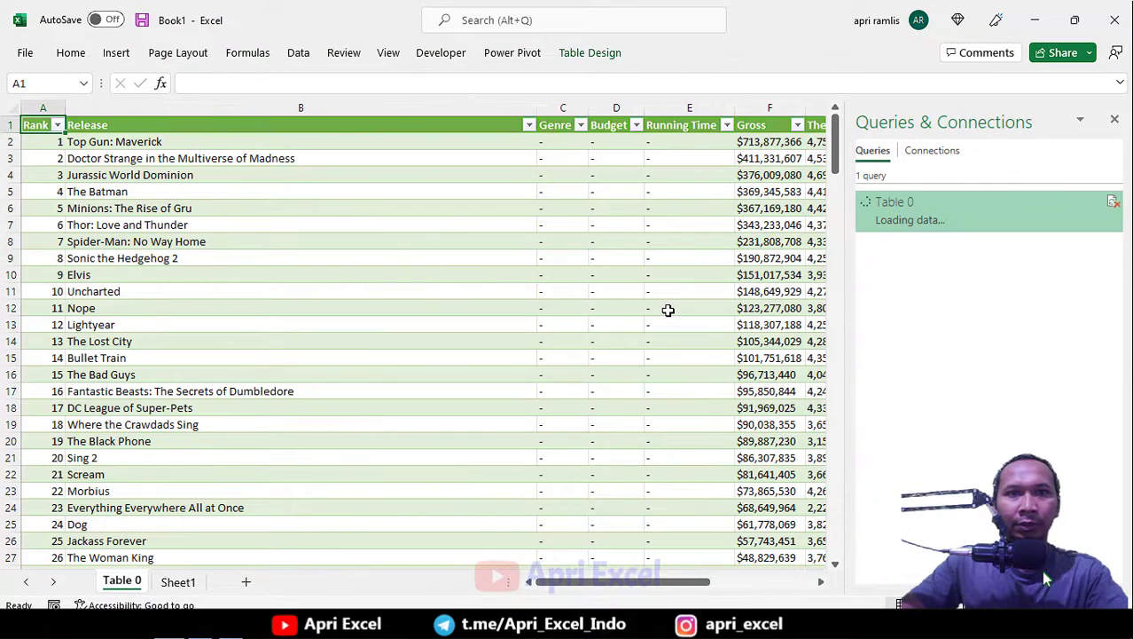
# Close Queries & Connections and look through the rows of the imported box office table
pyautogui.click(1113, 119)
pyautogui.moveTo(752, 582); pyautogui.dragTo(599, 520)
pyautogui.scroll(-16, 550, 381)
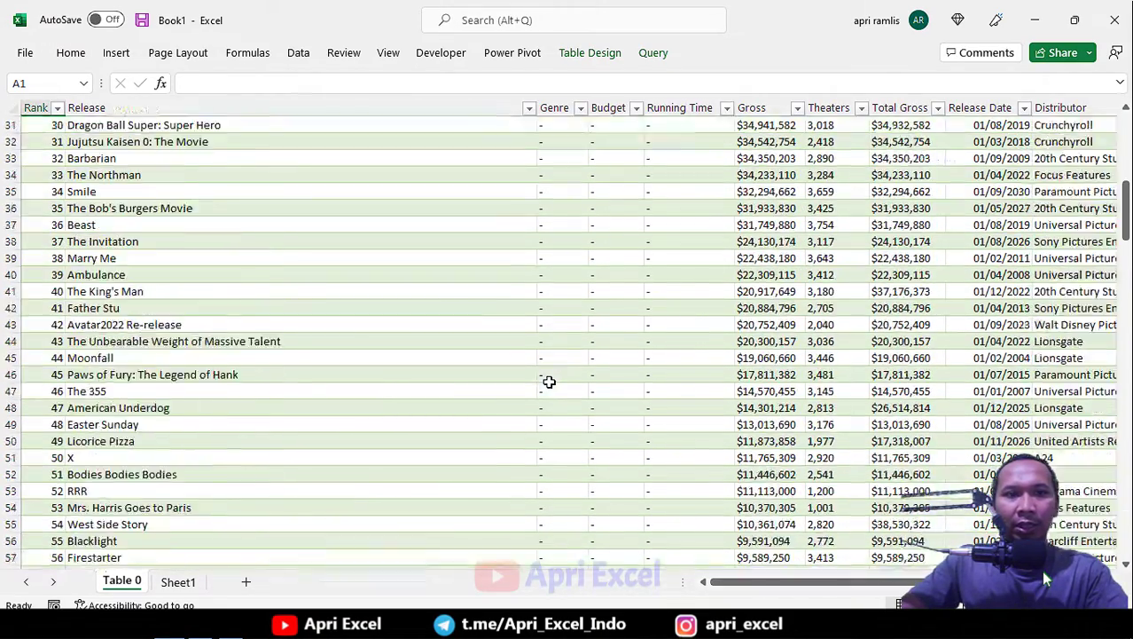
pyautogui.scroll(-6, 550, 381)
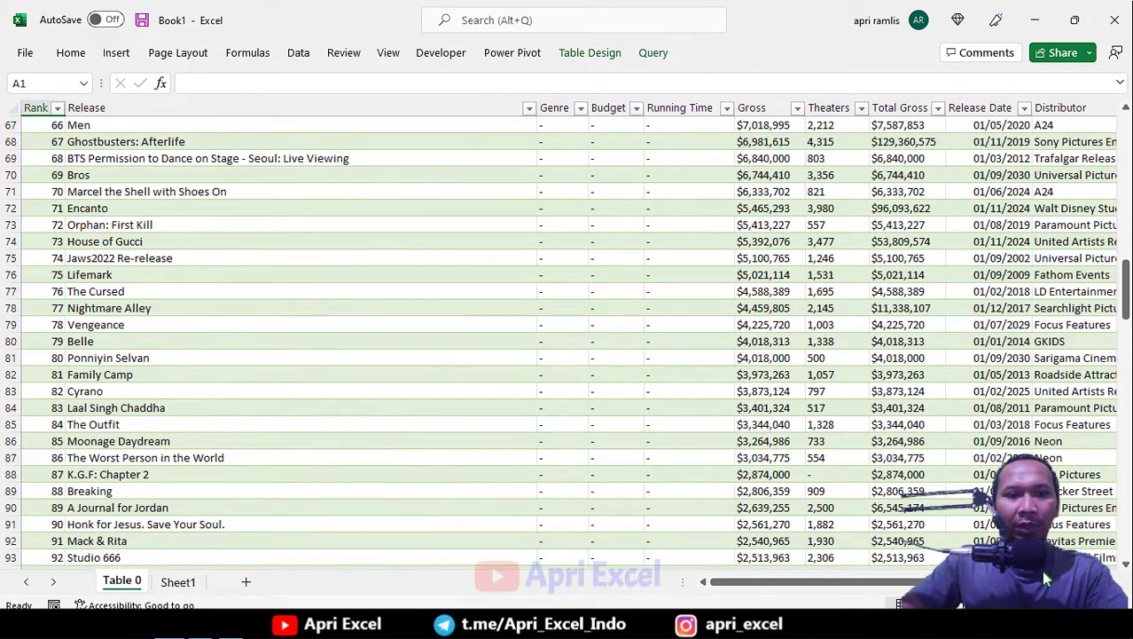
# Check the source web page in the browser, return to Excel, and refresh the imported table
pyautogui.click(212, 627)
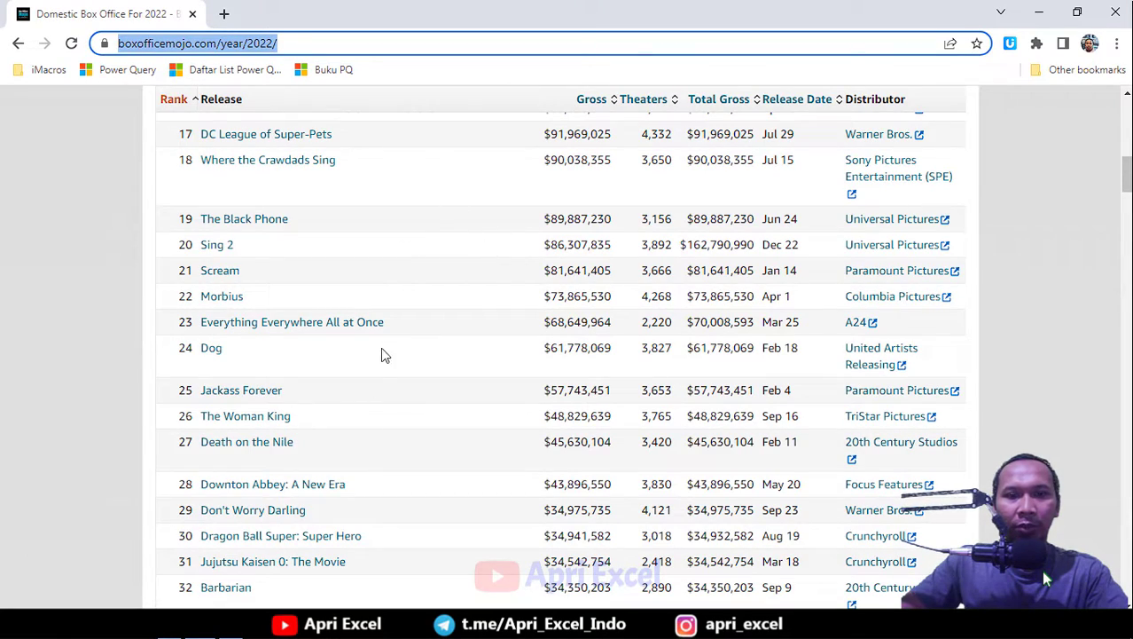
pyautogui.hotkey('alt', 'Tab')
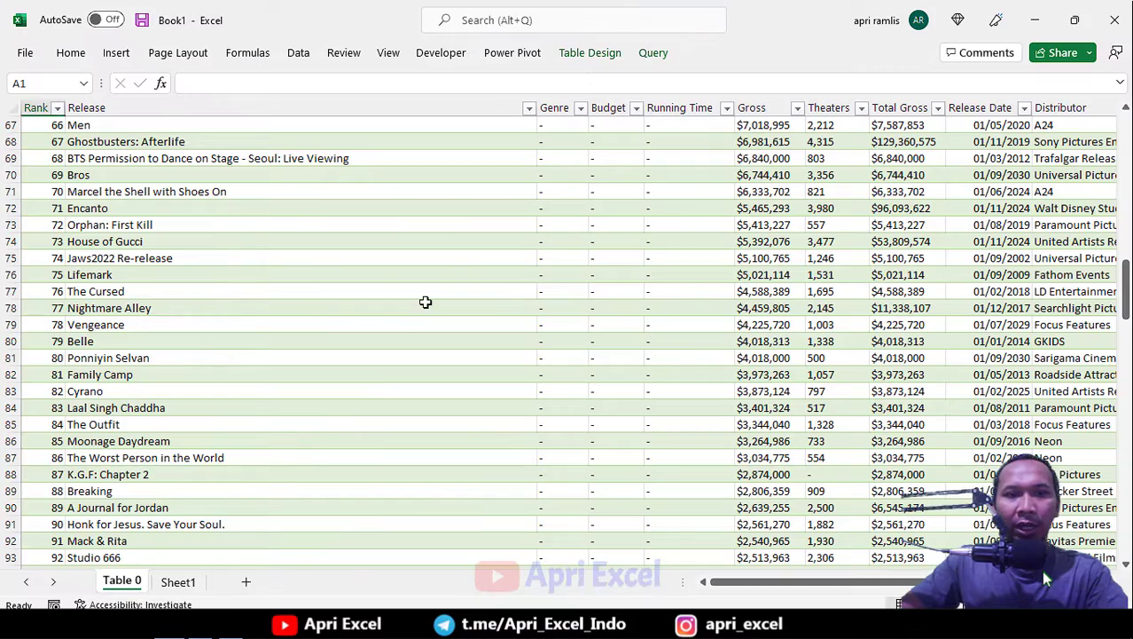
pyautogui.scroll(10, 423, 302)
pyautogui.click(434, 162)
pyautogui.rightClick(434, 161)
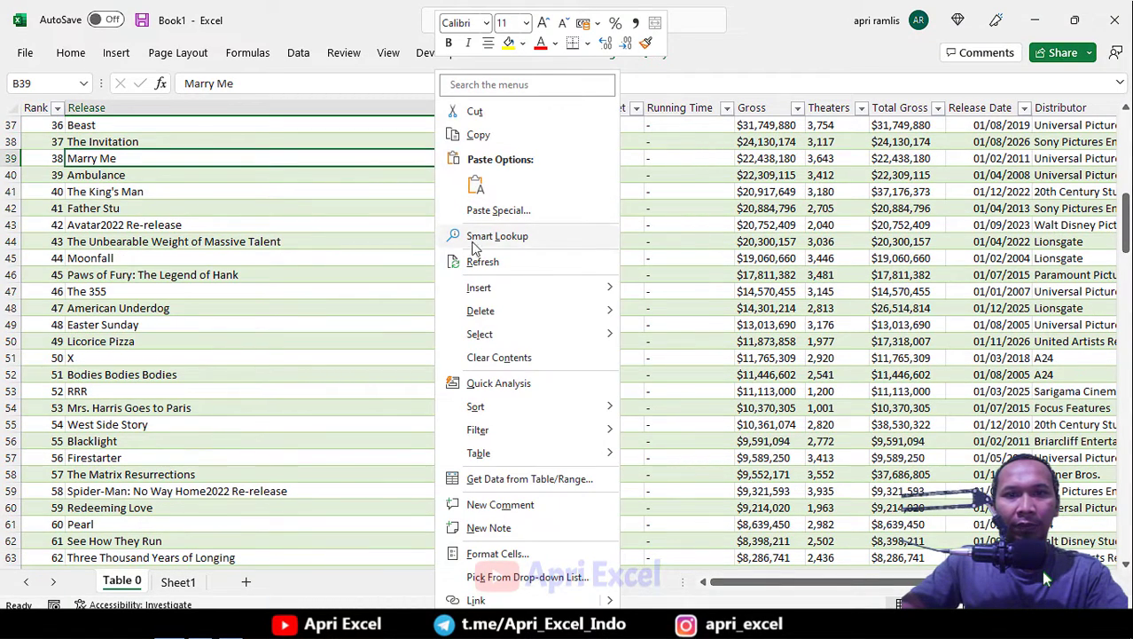
pyautogui.click(479, 263)
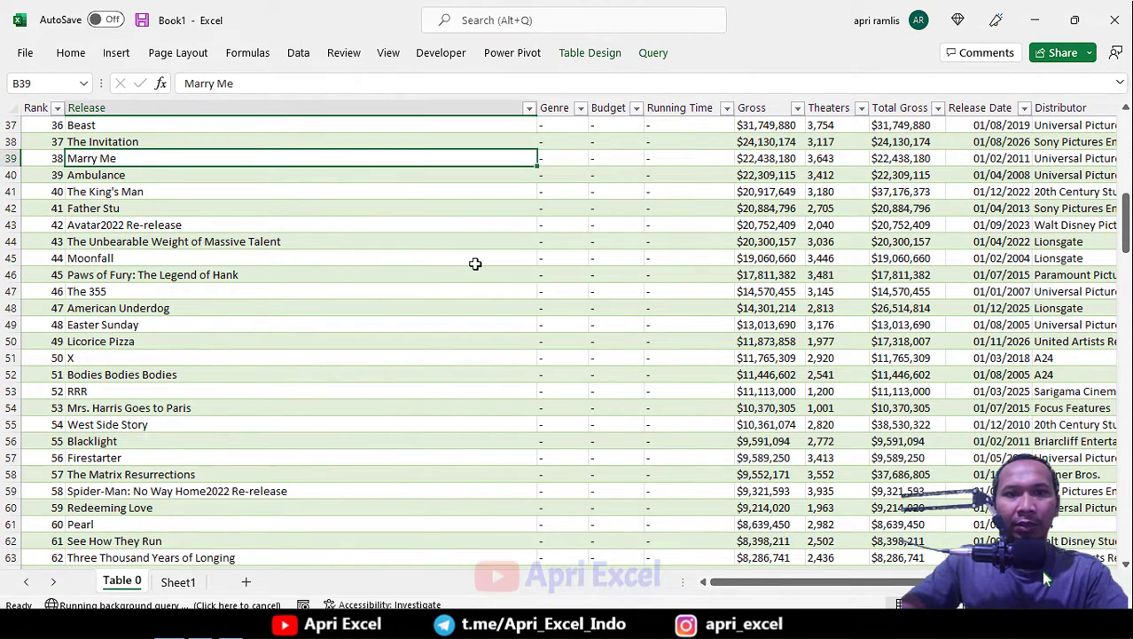
# Open the workbook's data source settings and compare the listed Box Office Mojo source with the page address in the browser
pyautogui.scroll(12, 443, 289)
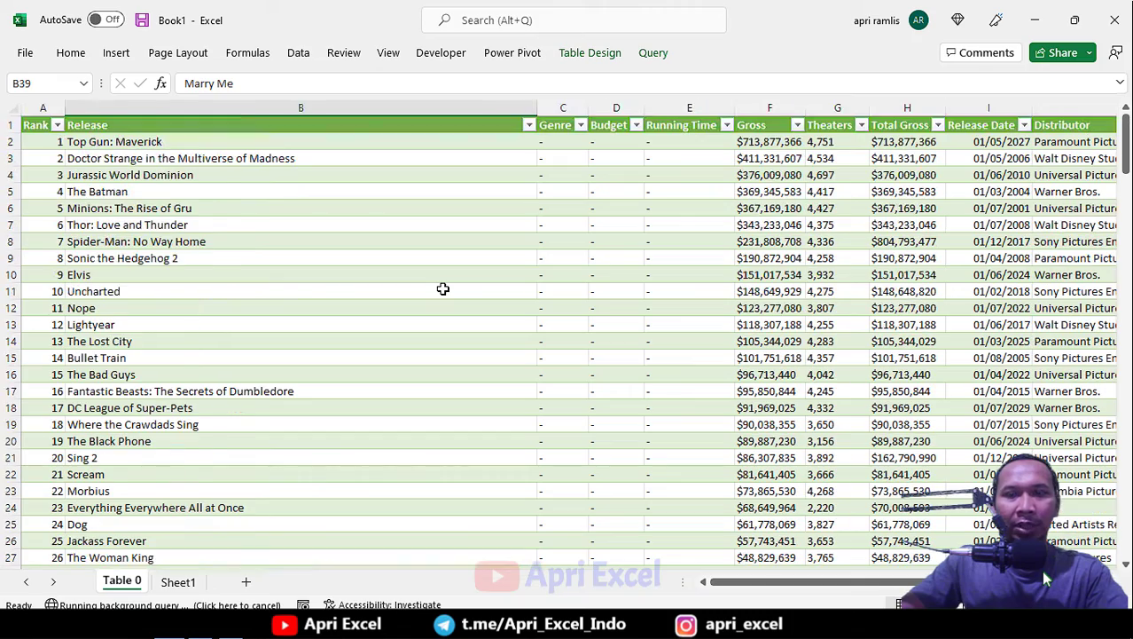
pyautogui.click(303, 197)
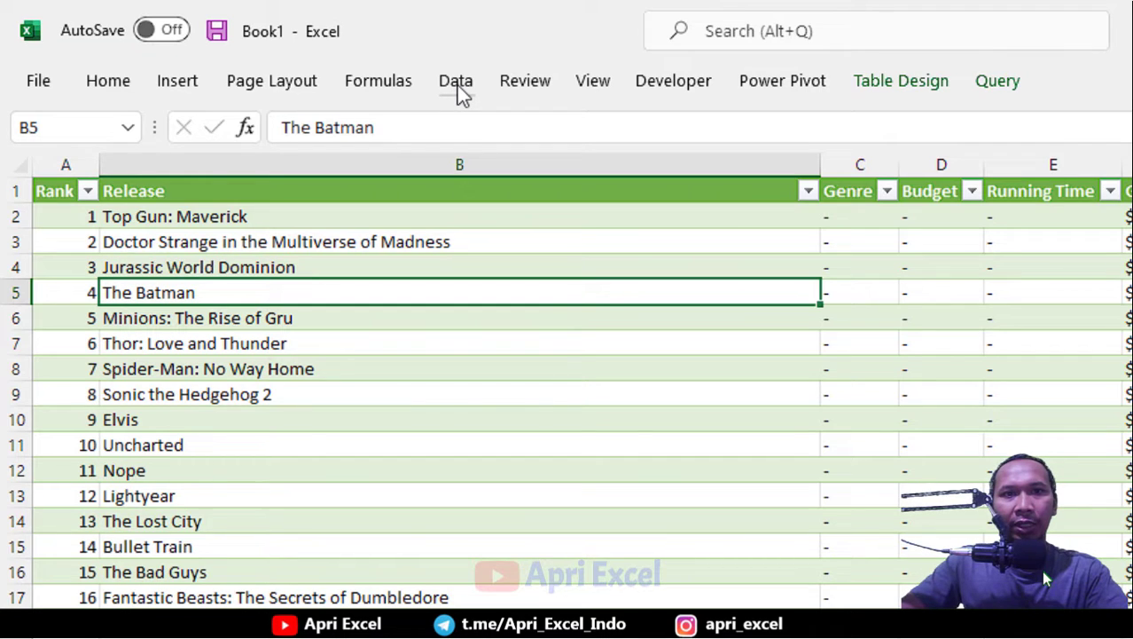
pyautogui.click(457, 85)
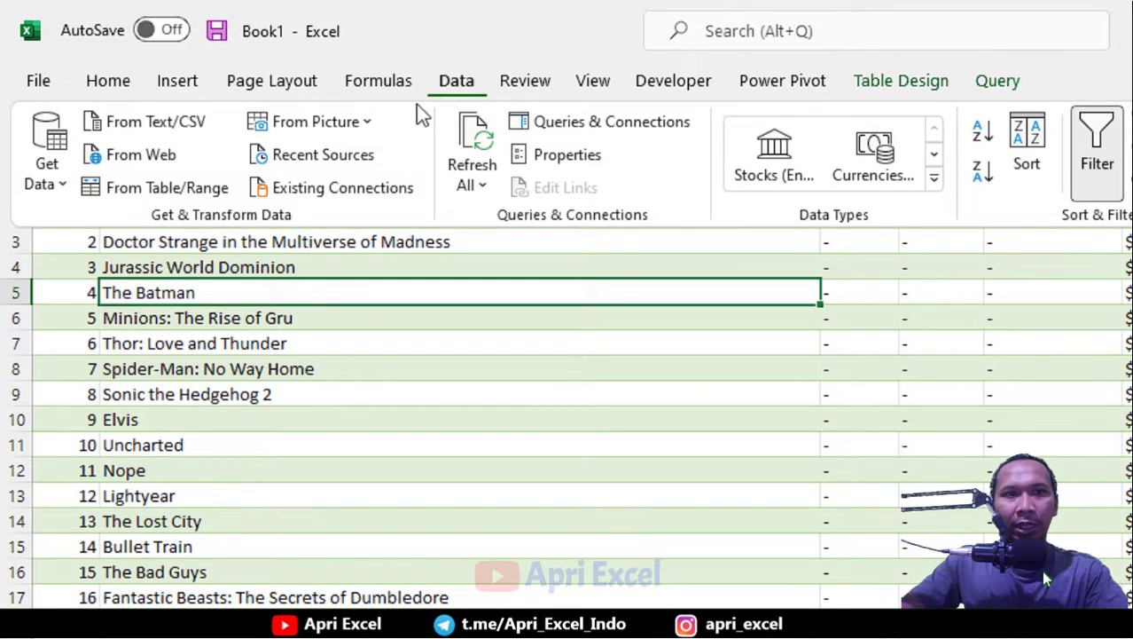
pyautogui.click(57, 187)
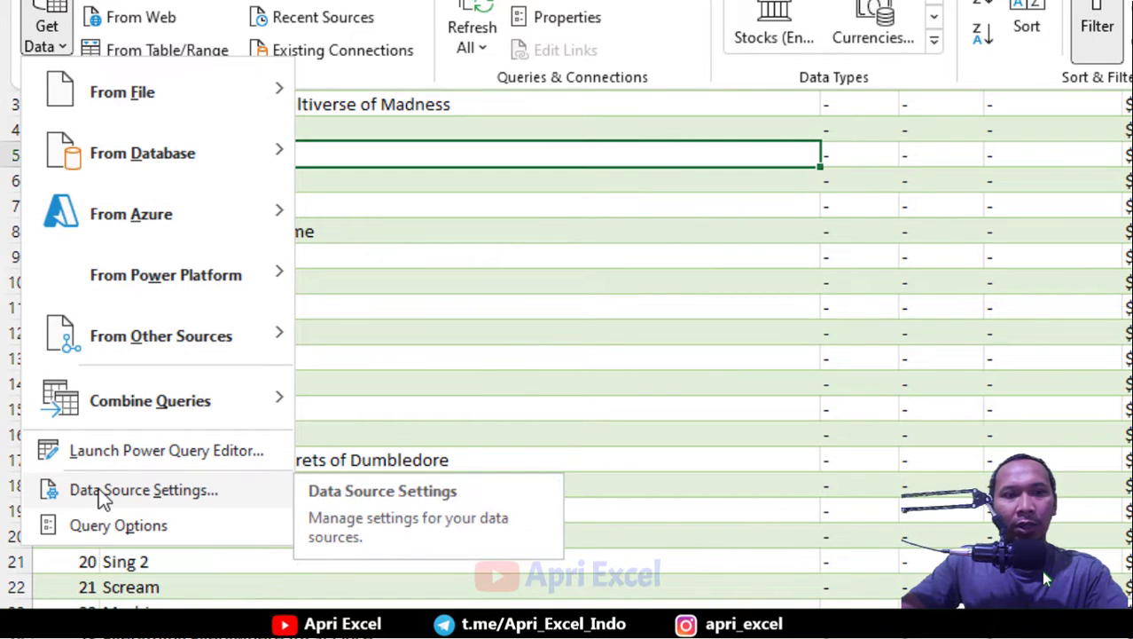
pyautogui.click(102, 499)
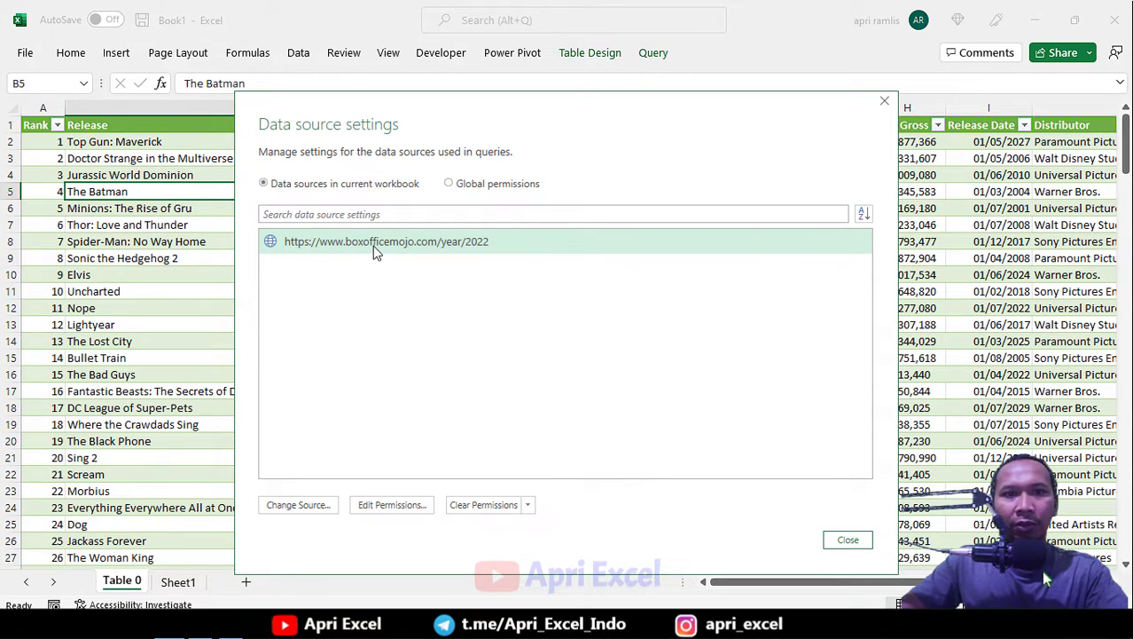
pyautogui.click(376, 252)
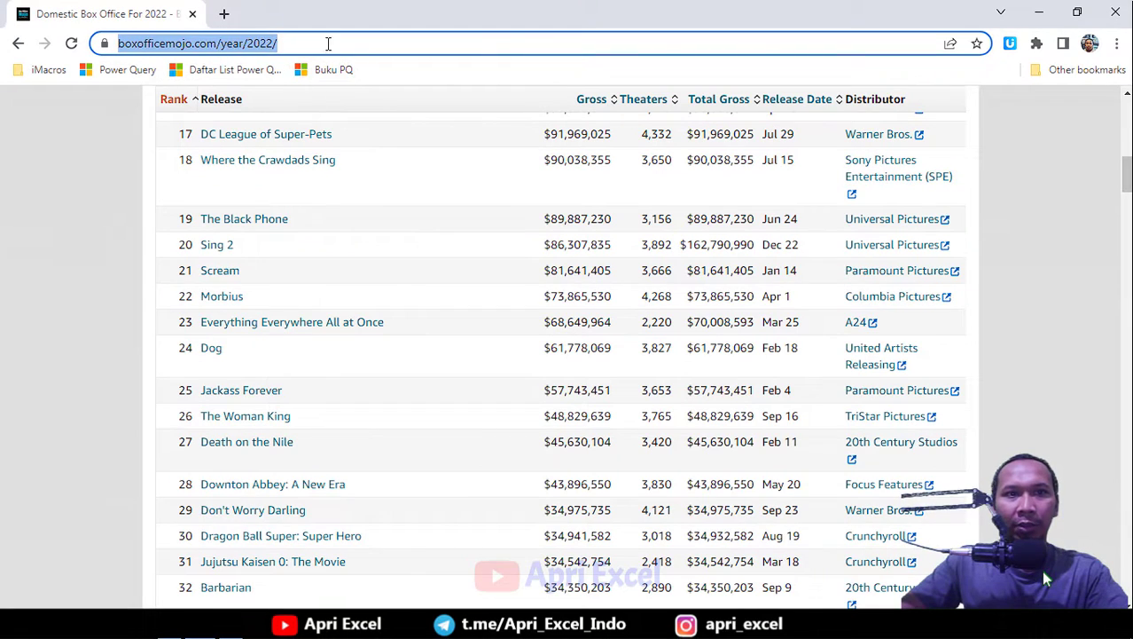
pyautogui.click(1035, 11)
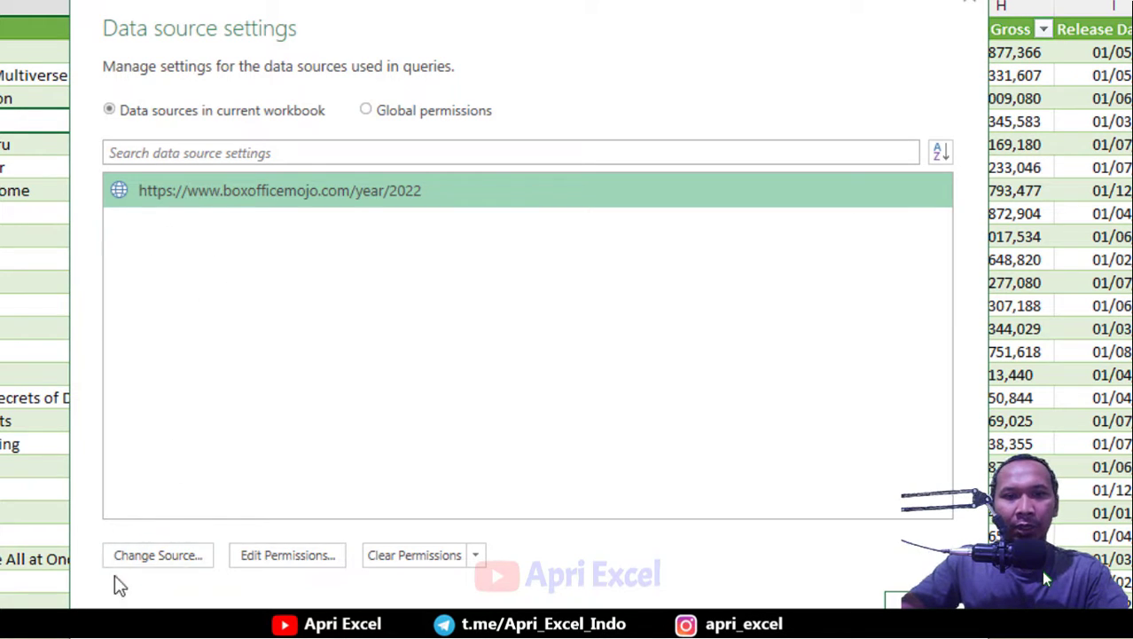
# Examine the web source's change-source options and its credential and privacy permissions, then close the data source settings without changes
pyautogui.click(197, 559)
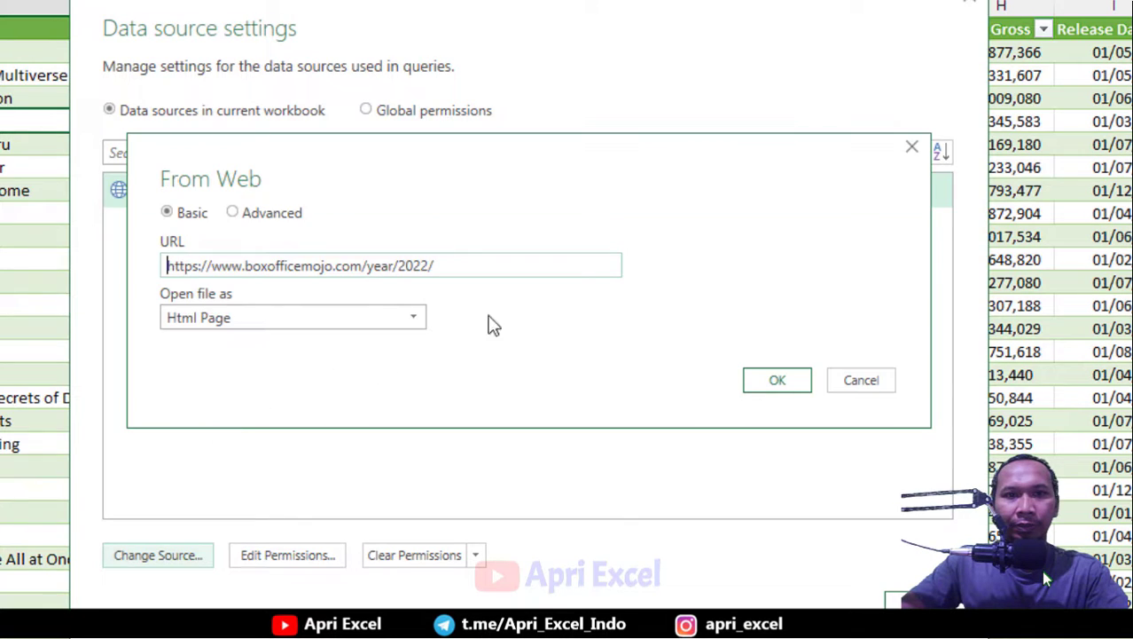
pyautogui.click(913, 145)
pyautogui.click(282, 556)
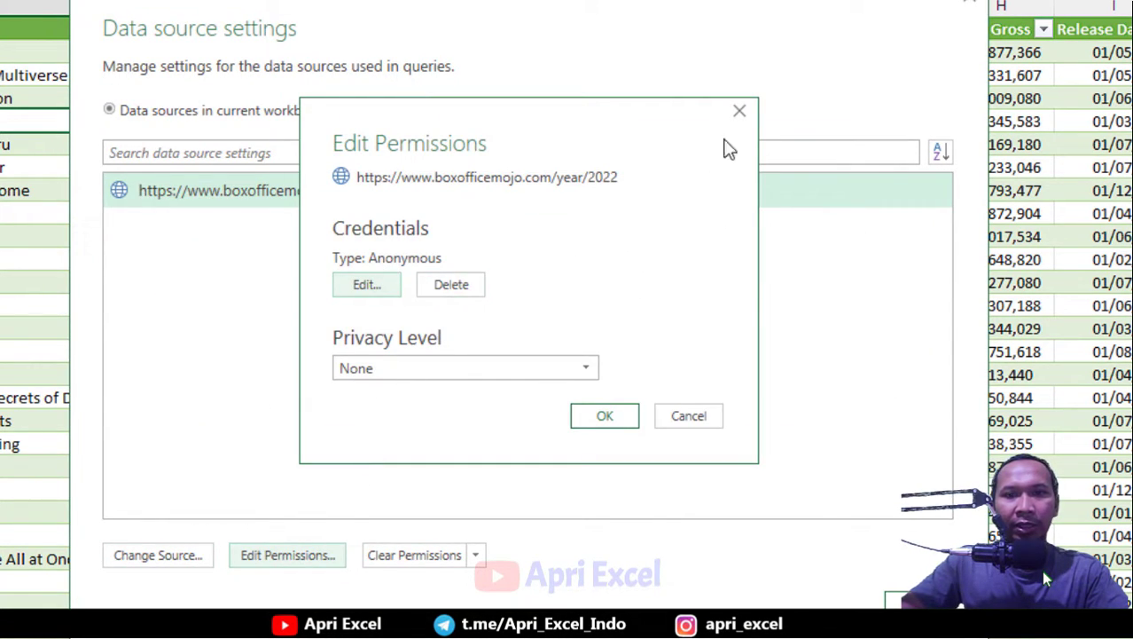
pyautogui.click(745, 113)
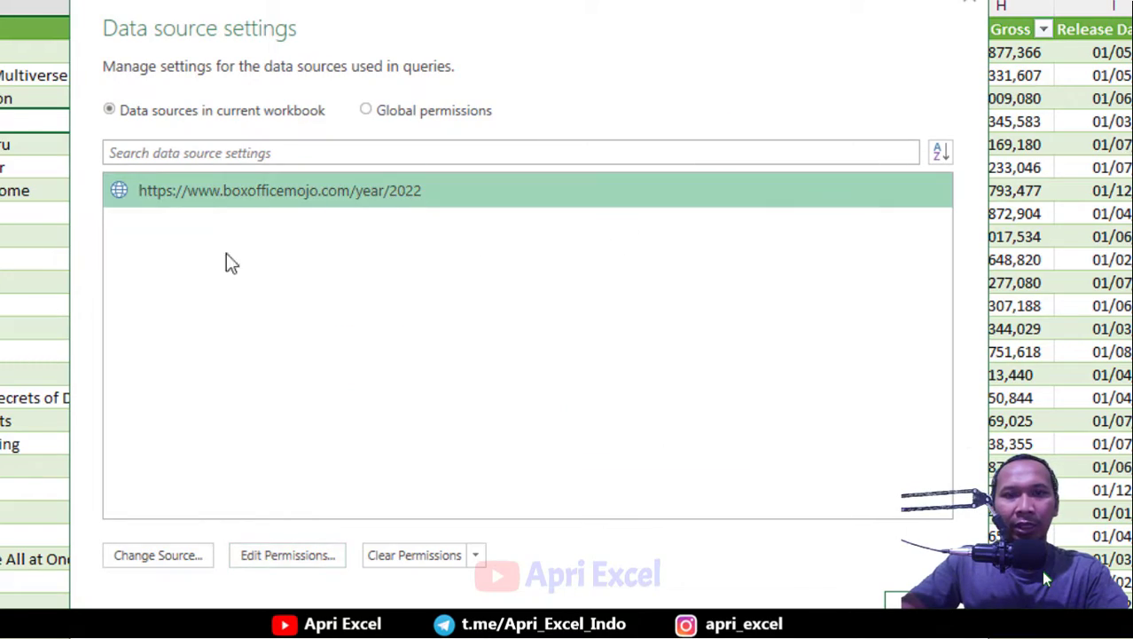
pyautogui.click(923, 601)
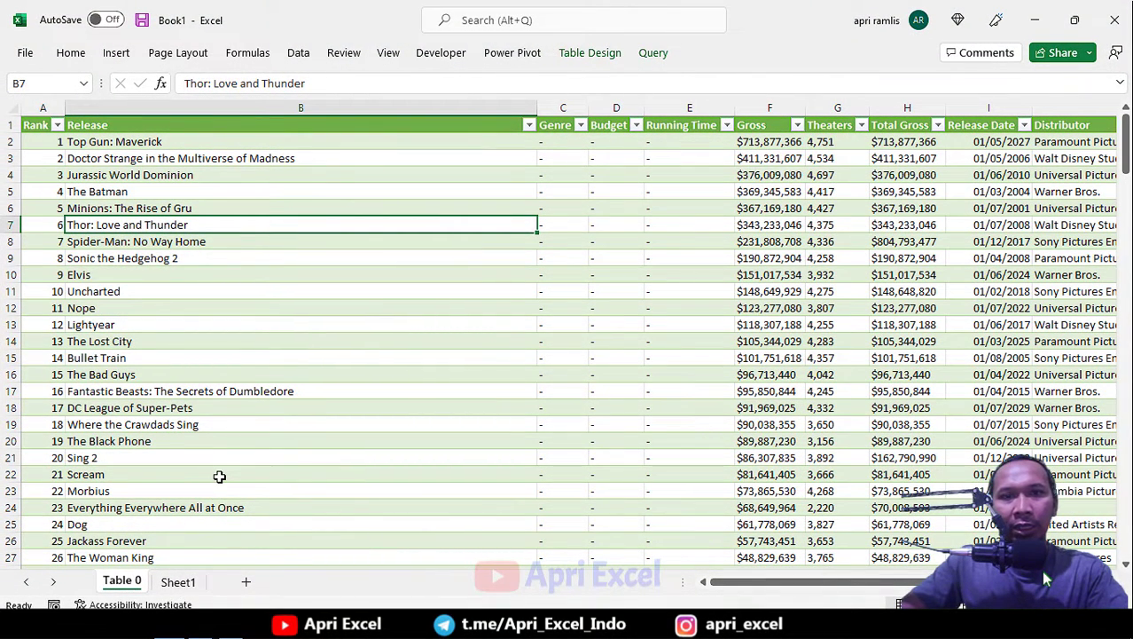
# From cell C2 of Sheet1, import data from the Excel workbook tes.xlsx on drive D
pyautogui.click(178, 582)
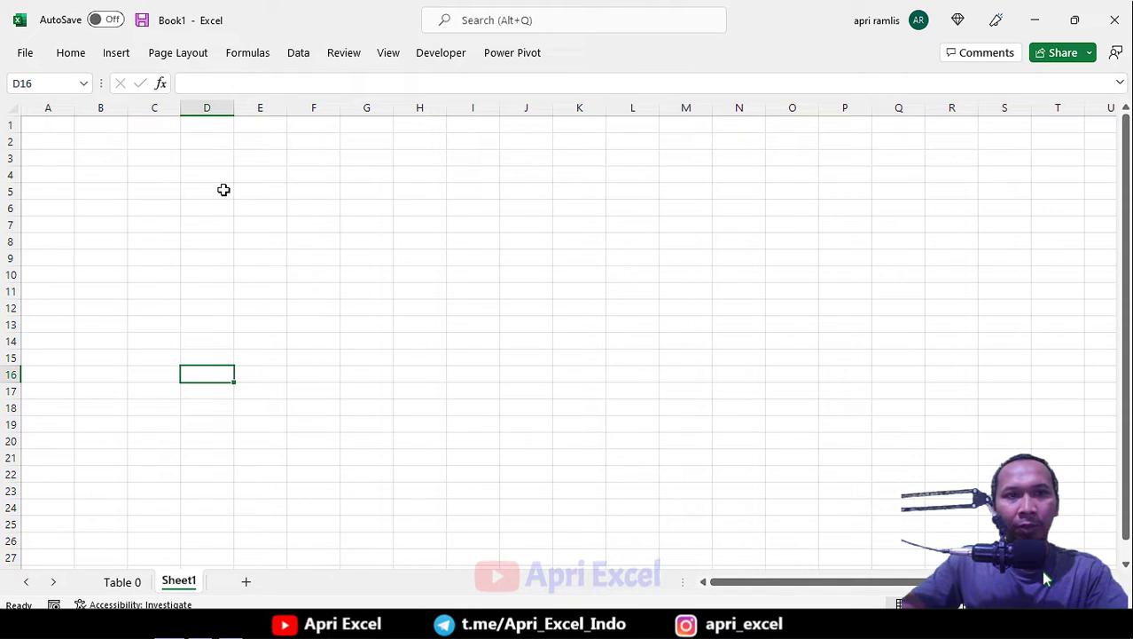
pyautogui.click(158, 141)
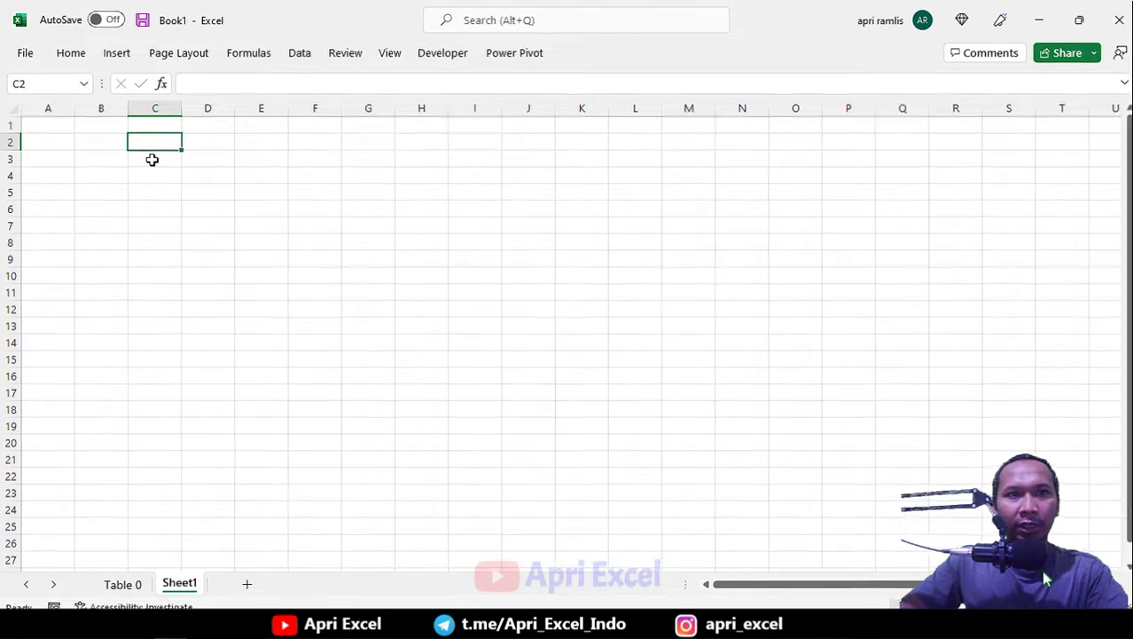
pyautogui.click(294, 54)
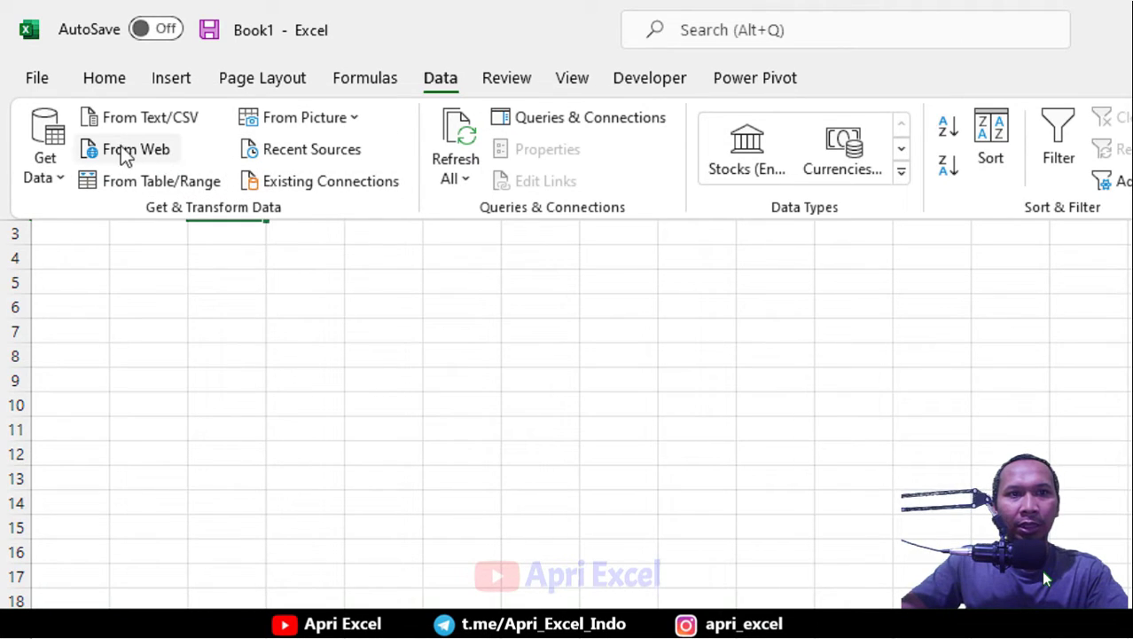
pyautogui.click(57, 177)
pyautogui.moveTo(83, 222)
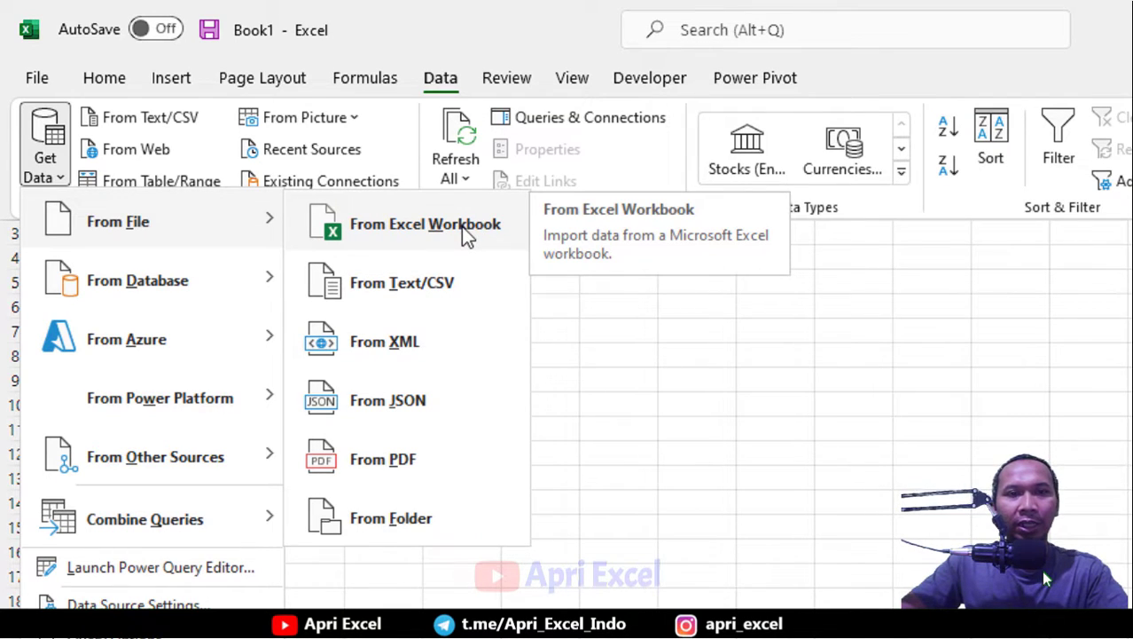
pyautogui.click(461, 226)
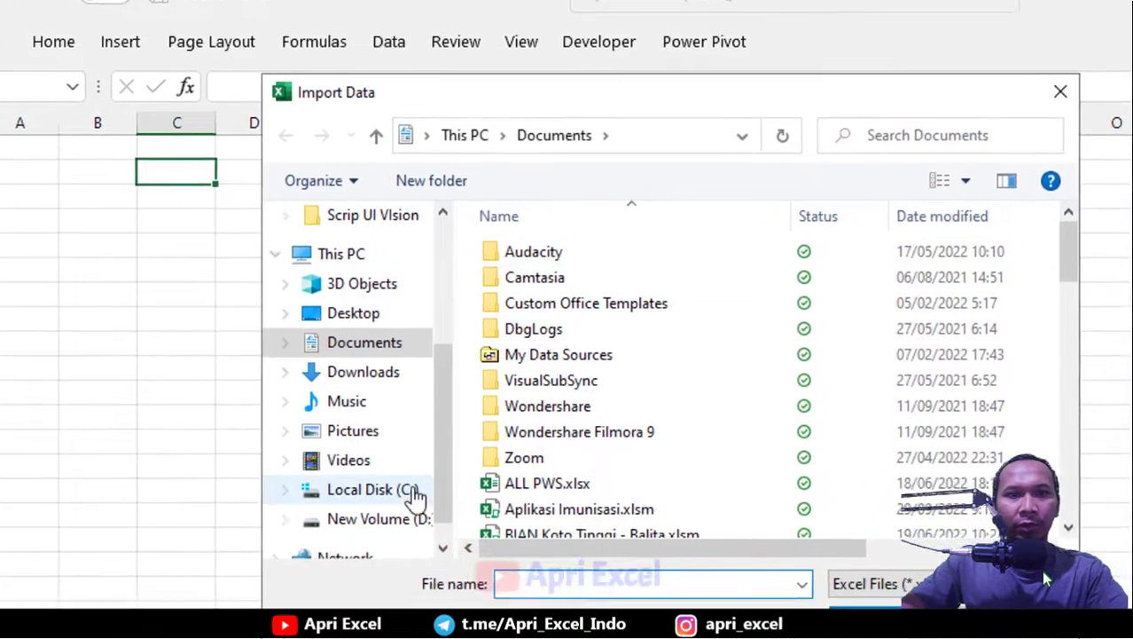
pyautogui.scroll(-1, 415, 497)
pyautogui.click(392, 491)
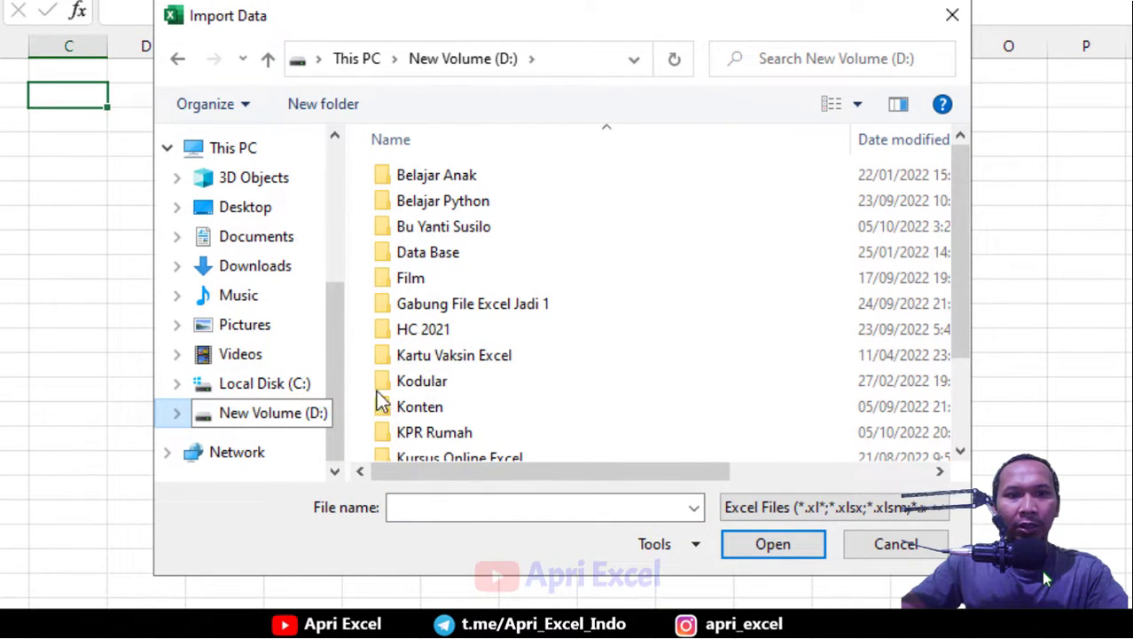
pyautogui.scroll(-2, 452, 354)
pyautogui.click(415, 451)
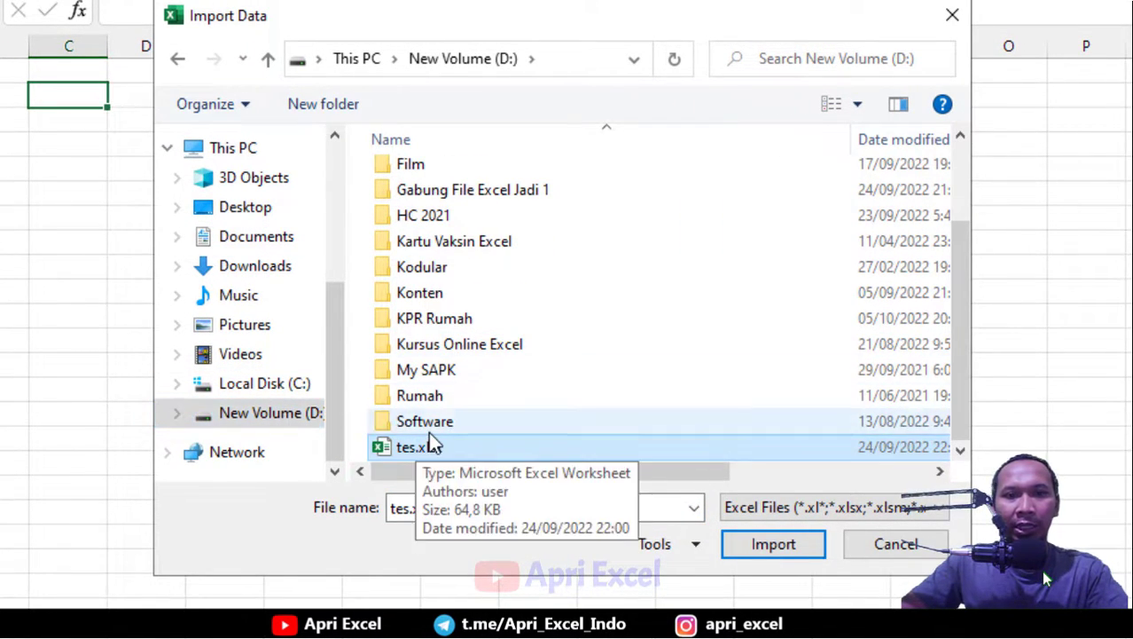
pyautogui.click(762, 544)
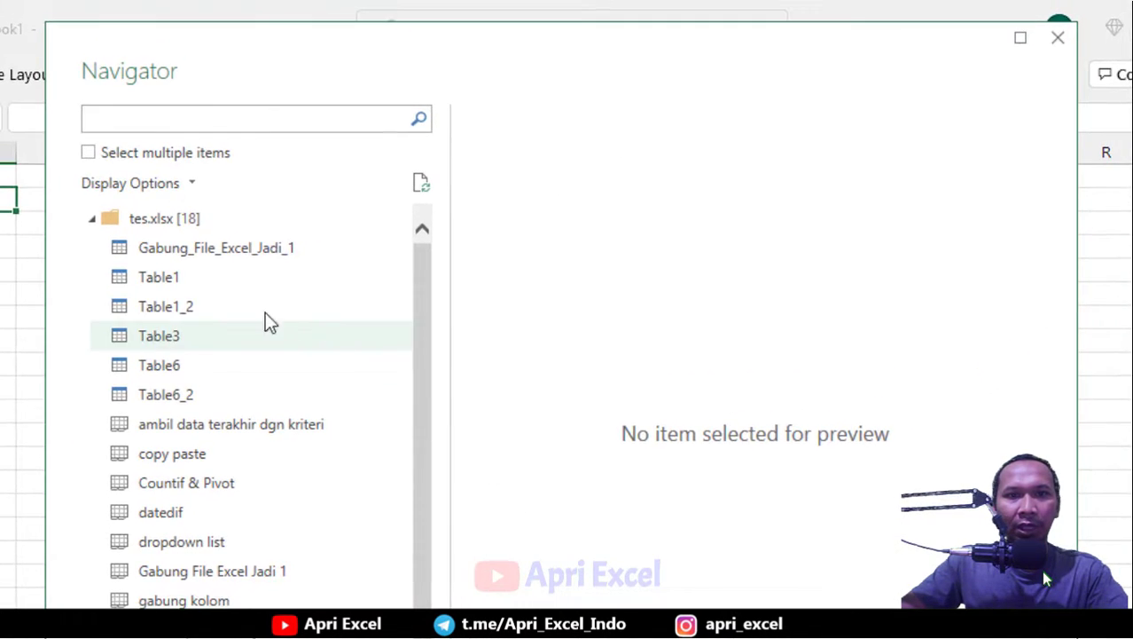
# Preview the tables in tes.xlsx, load Table3 into the workbook, and refresh the loaded table
pyautogui.click(192, 284)
pyautogui.click(188, 309)
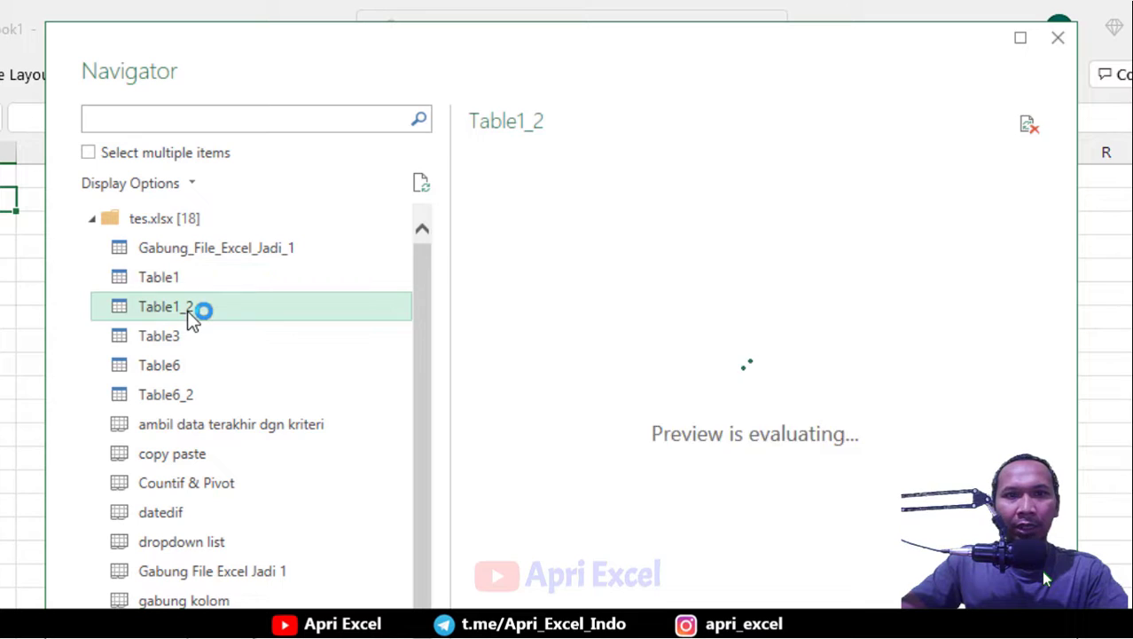
pyautogui.click(186, 338)
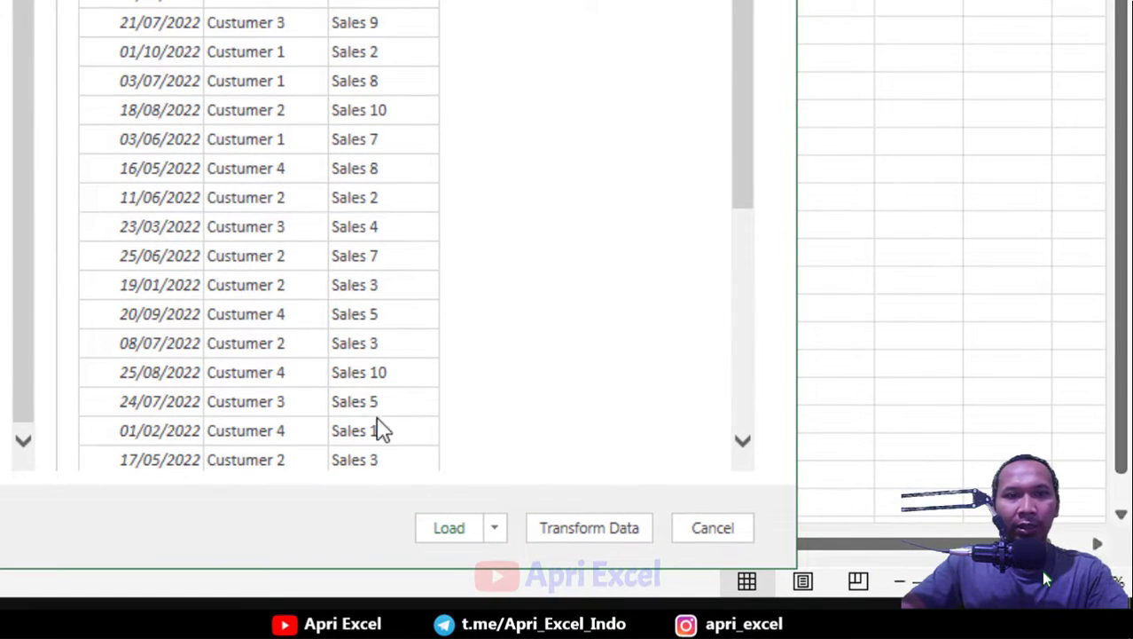
pyautogui.click(447, 531)
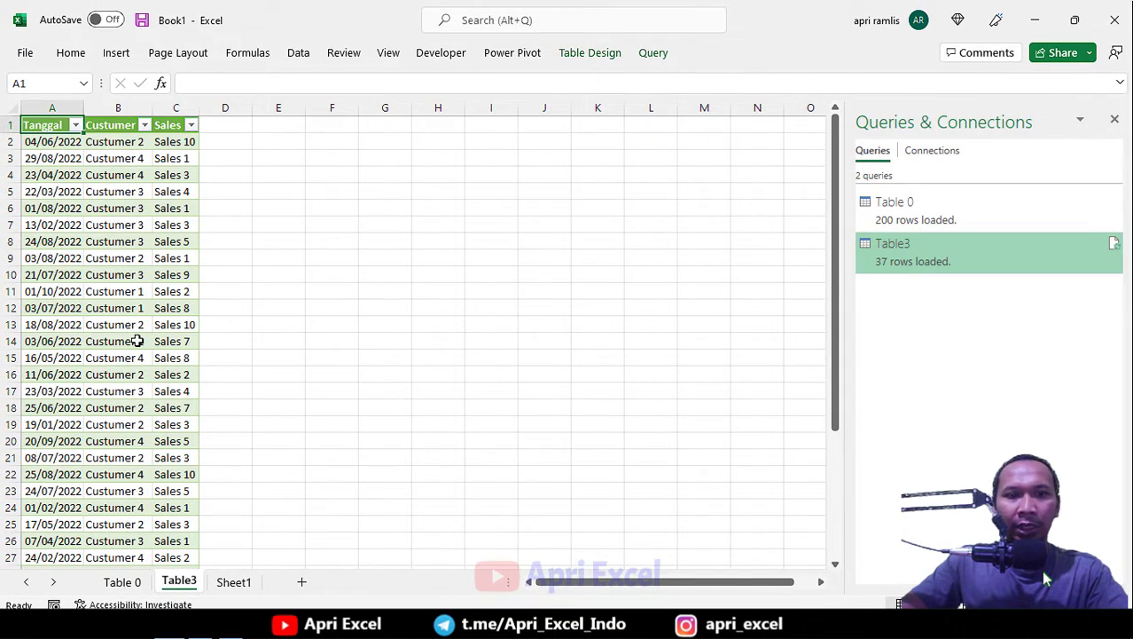
pyautogui.rightClick(121, 177)
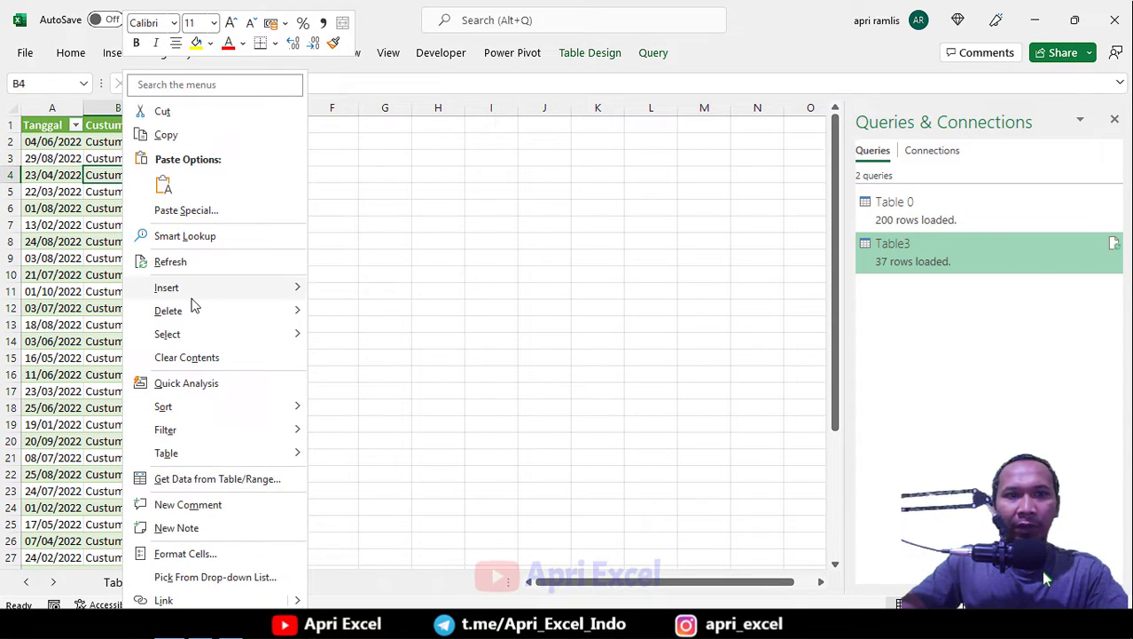
pyautogui.click(187, 262)
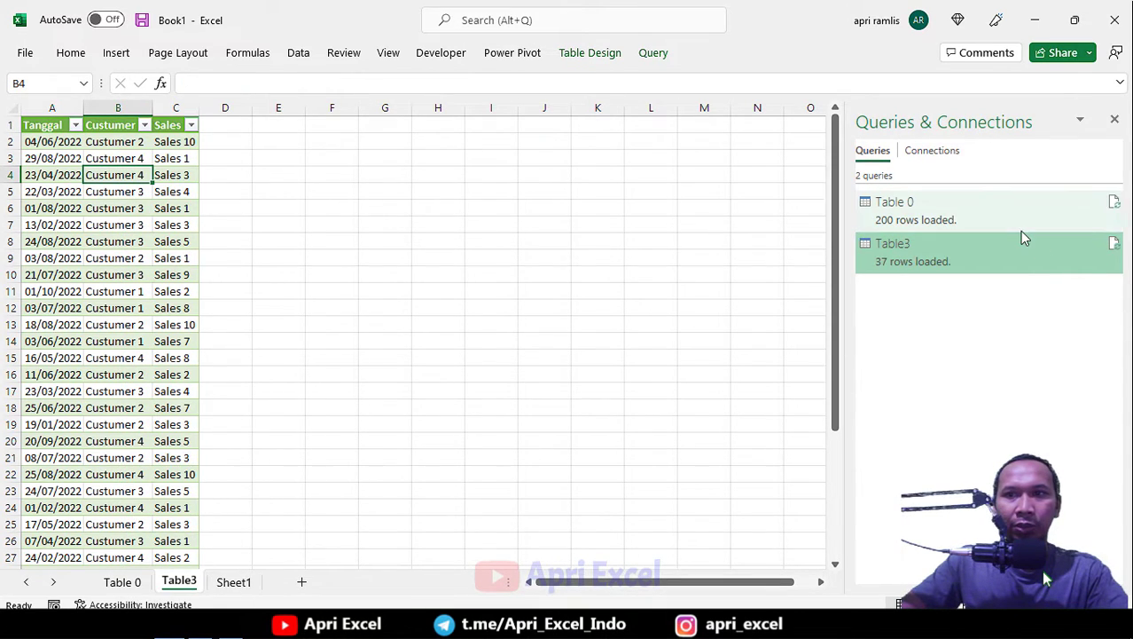
# In File Explorer, rename the source workbook tes.xlsx on drive D as perubahan.xlsx
pyautogui.moveTo(885, 236)
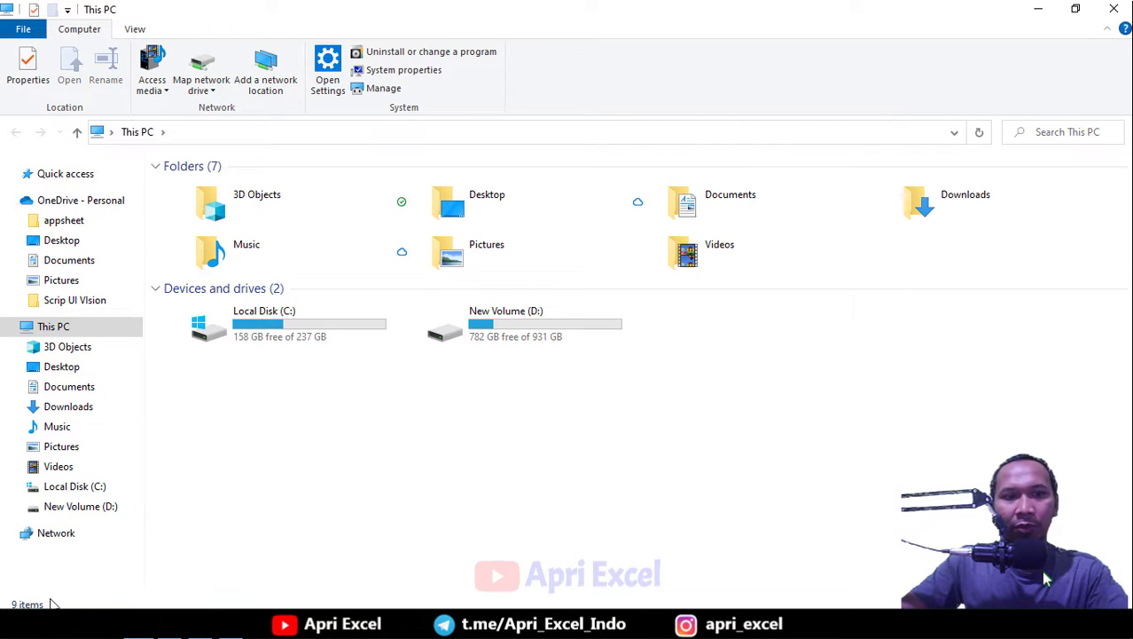
pyautogui.click(86, 509)
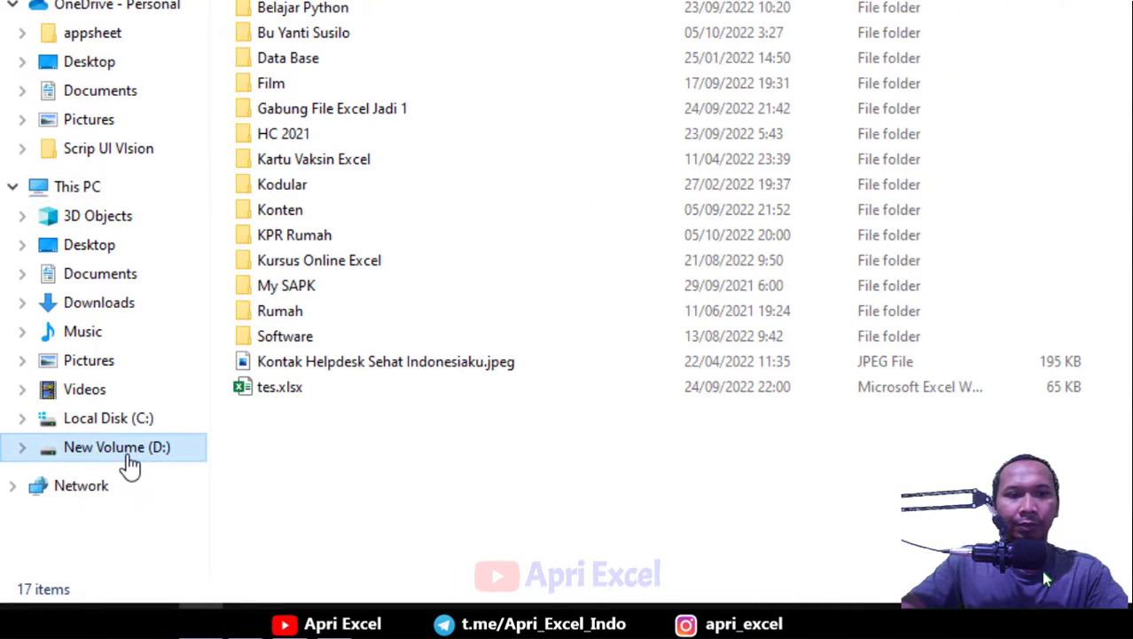
pyautogui.click(286, 395)
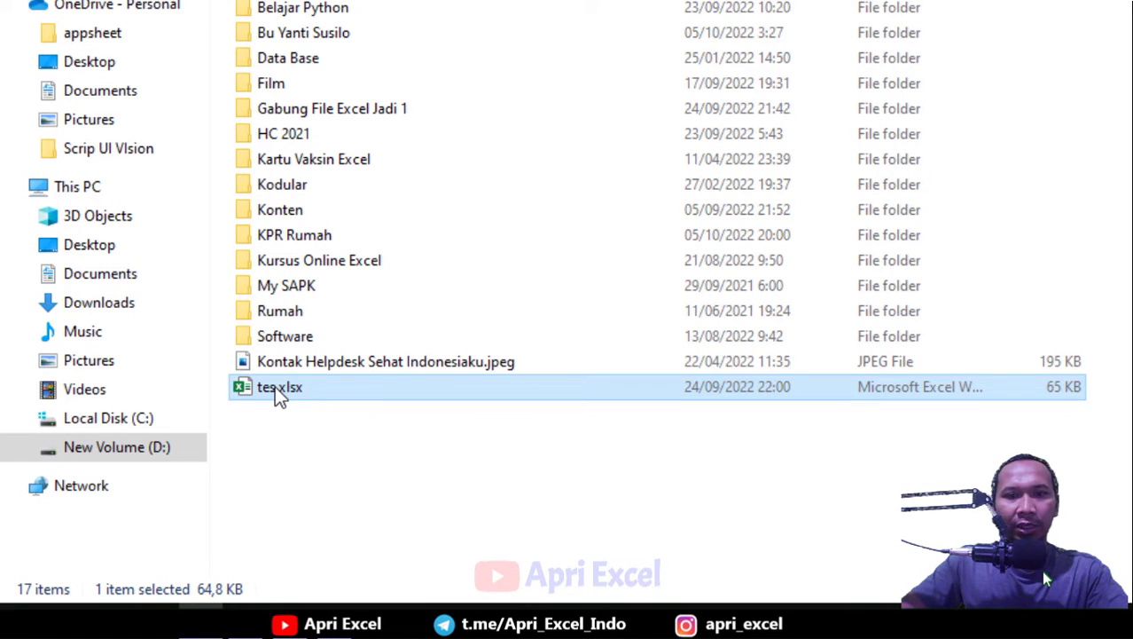
pyautogui.rightClick(275, 390)
pyautogui.click(318, 335)
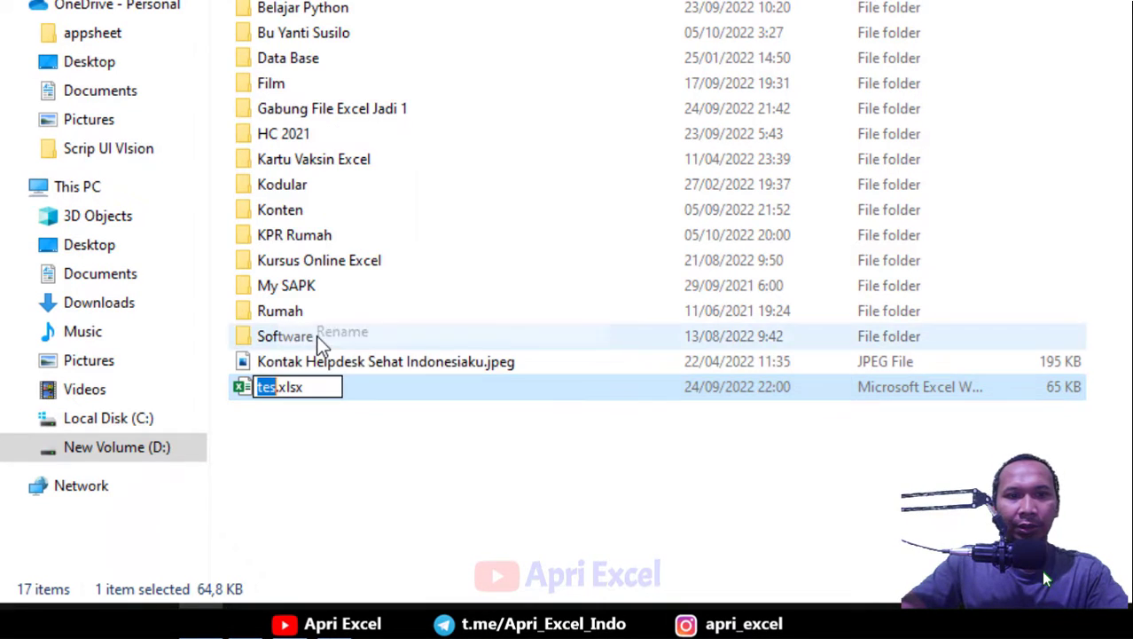
pyautogui.write('perubahan')
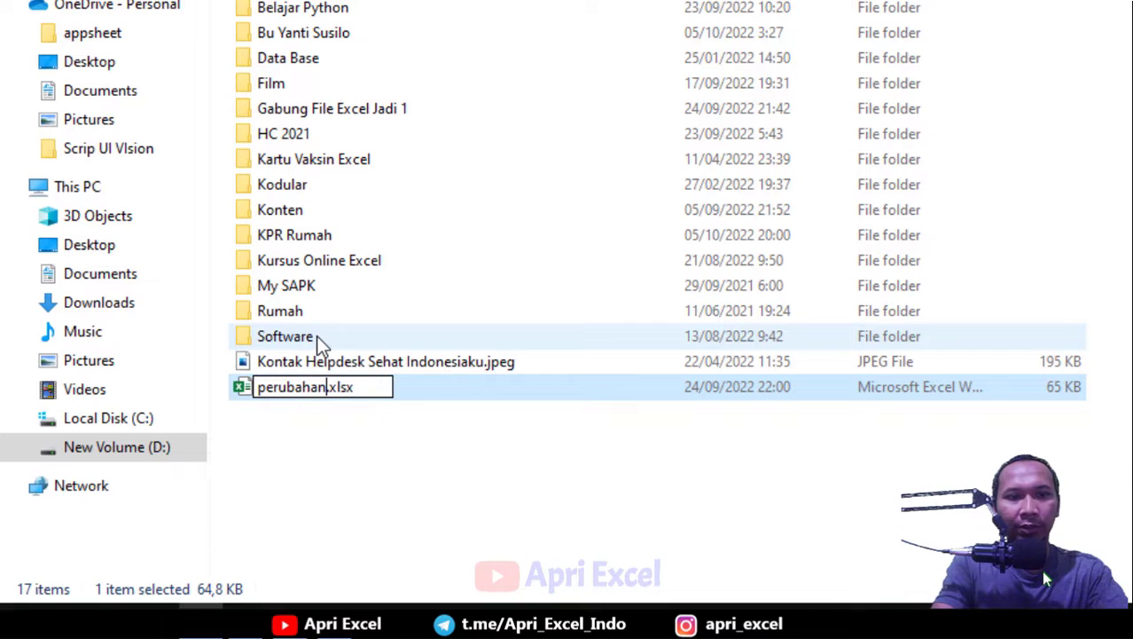
pyautogui.click(307, 452)
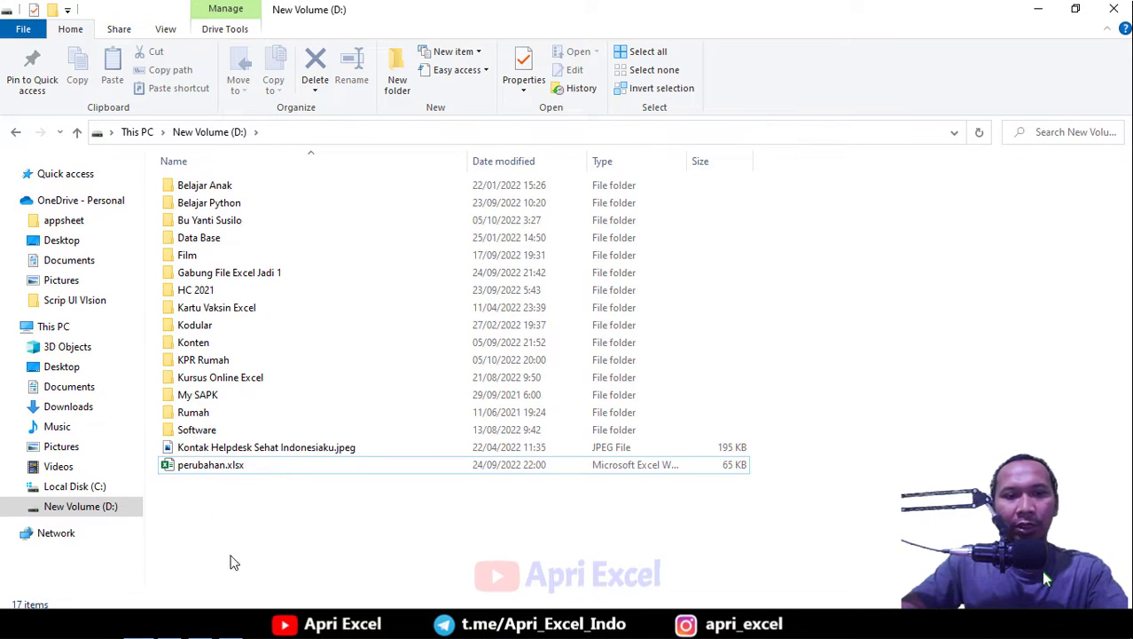
# Switch back to Excel and try to refresh the Table3 data from its renamed source workbook
pyautogui.click(240, 626)
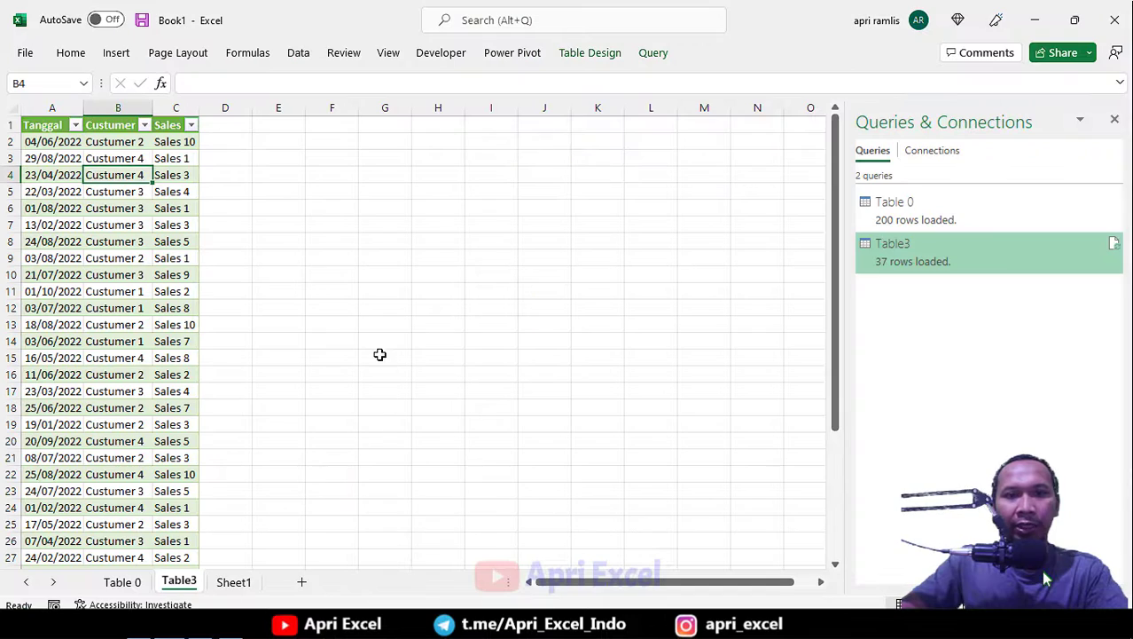
pyautogui.rightClick(186, 180)
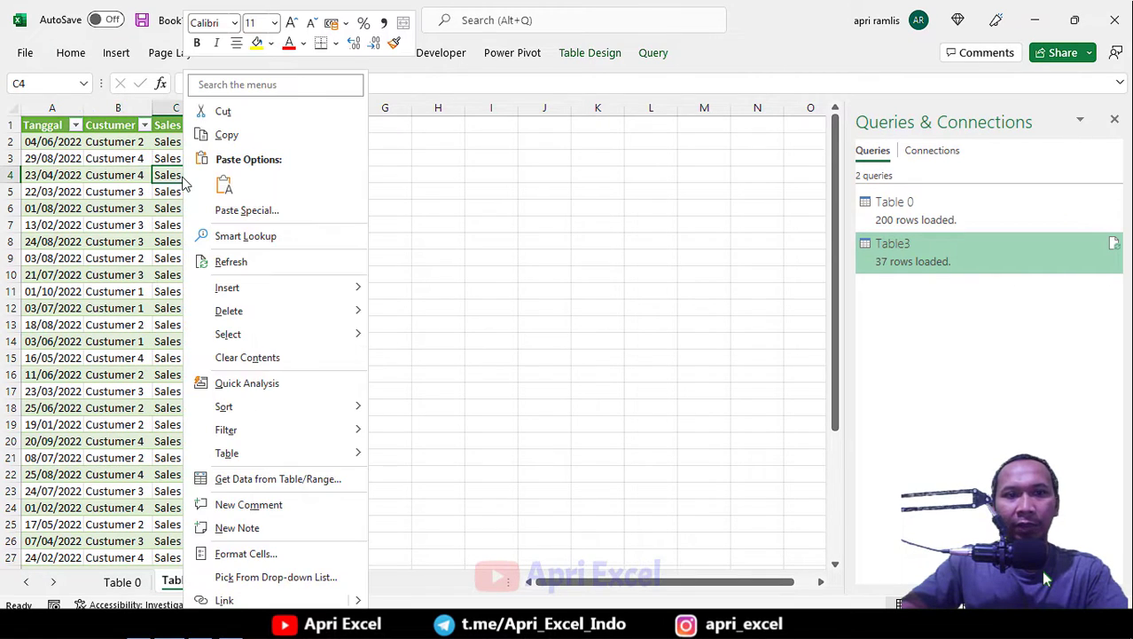
pyautogui.click(228, 266)
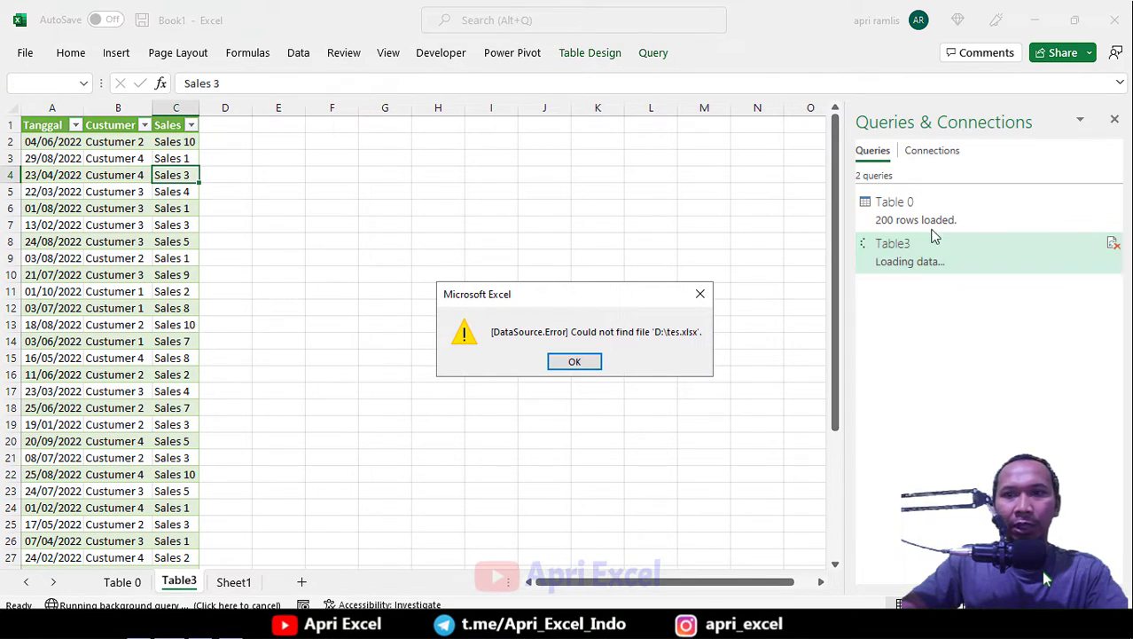
pyautogui.click(573, 361)
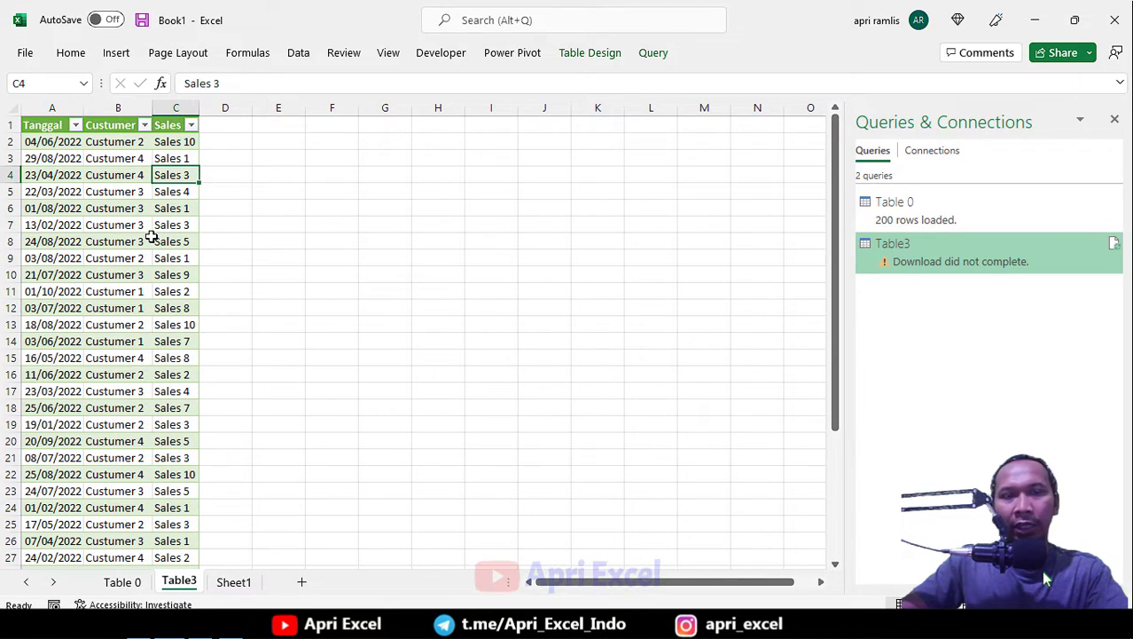
# Close and redisplay the workbook's queries and connections, and open the Table3 query in the Power Query Editor
pyautogui.rightClick(916, 248)
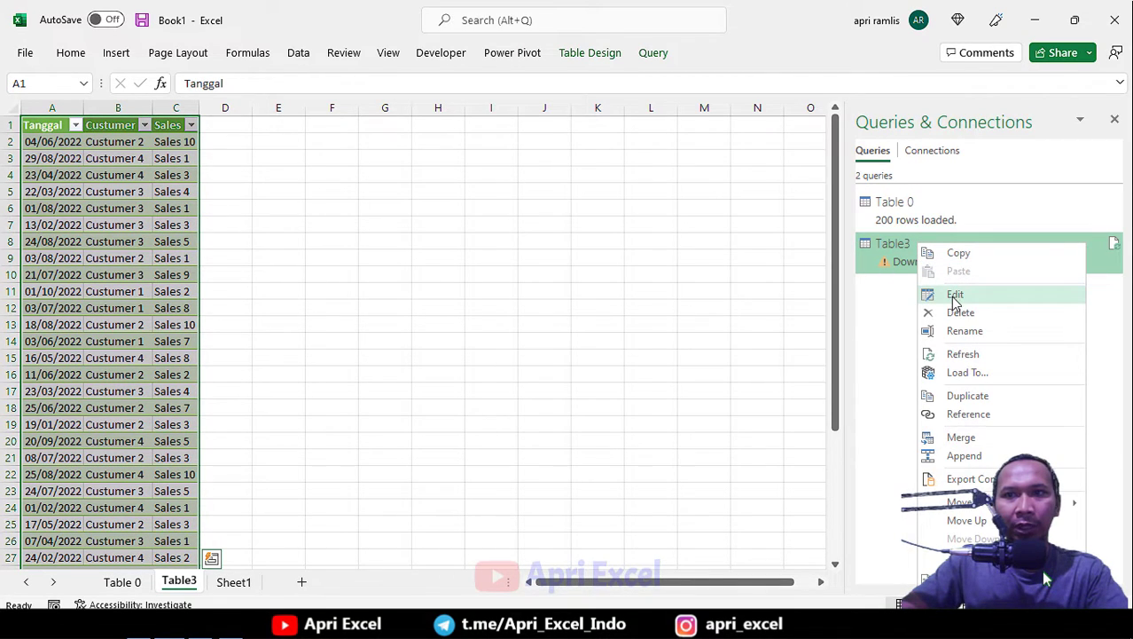
pyautogui.click(1115, 119)
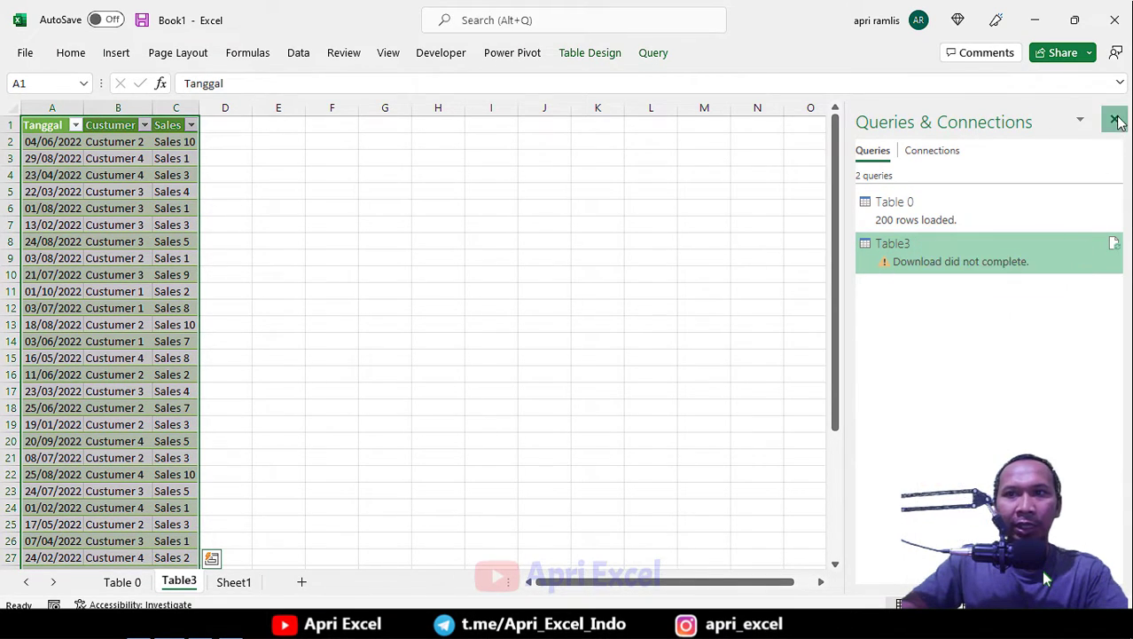
pyautogui.click(1115, 119)
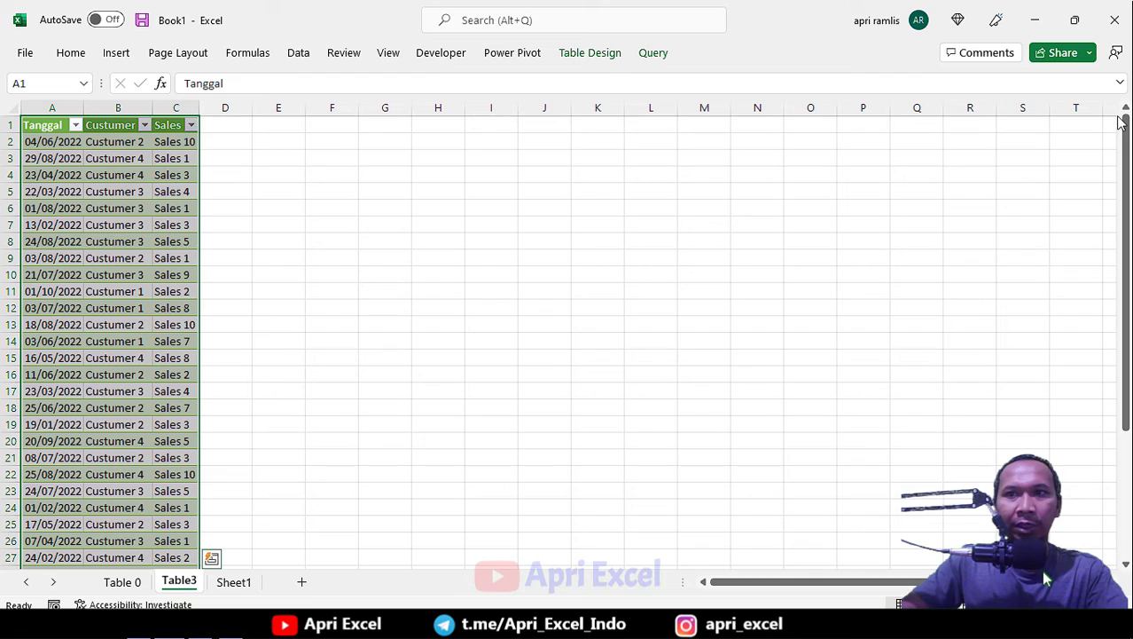
pyautogui.click(298, 55)
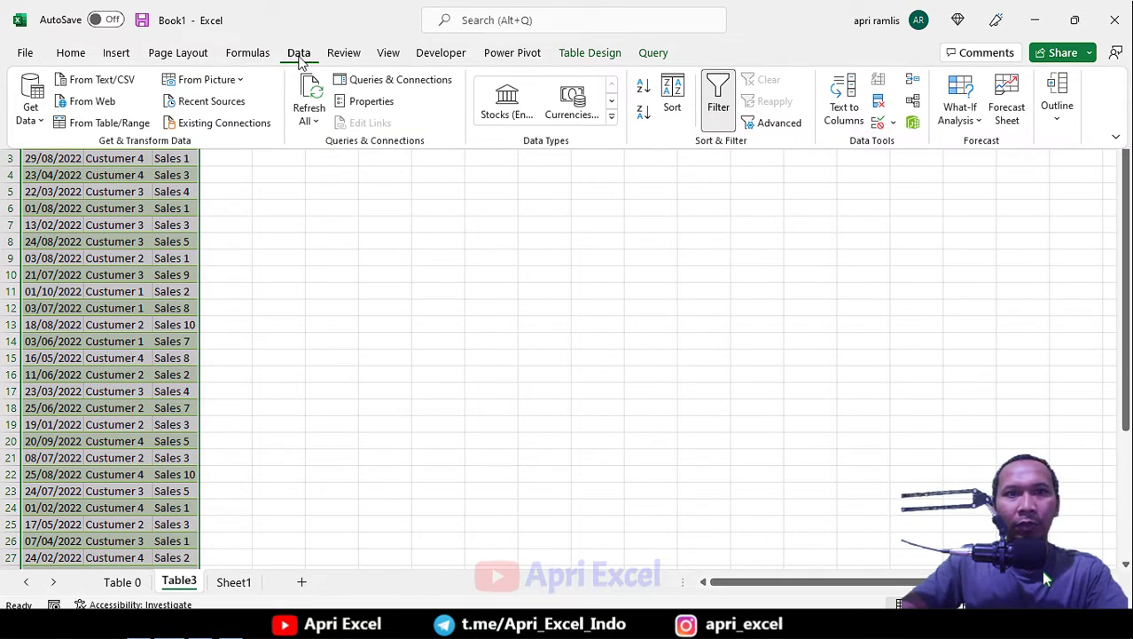
pyautogui.click(376, 82)
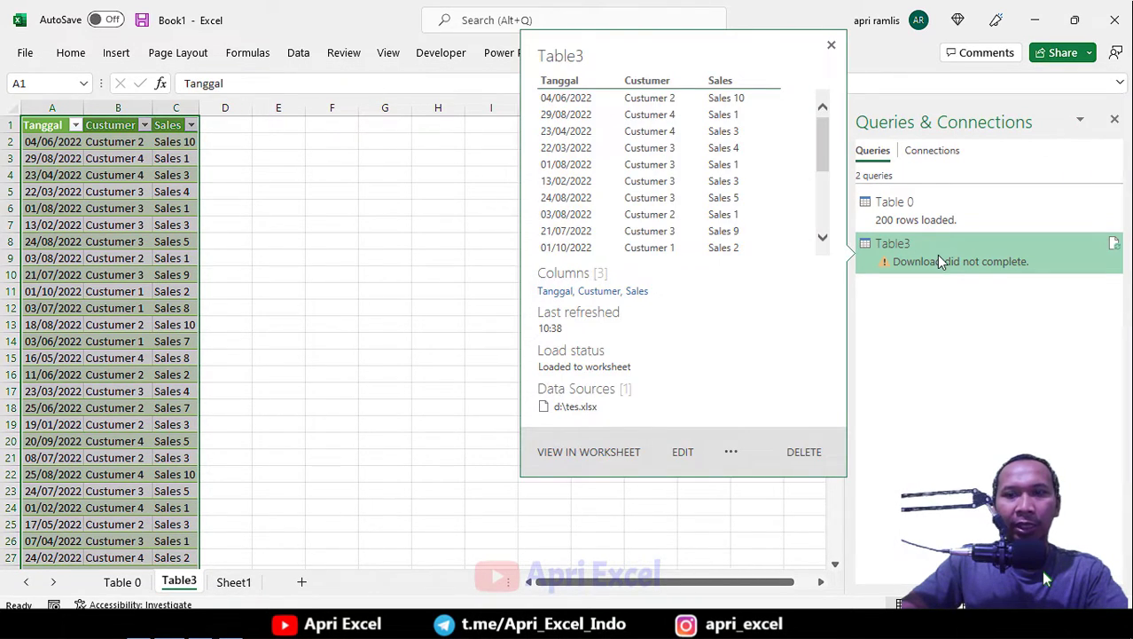
pyautogui.rightClick(937, 255)
pyautogui.click(965, 307)
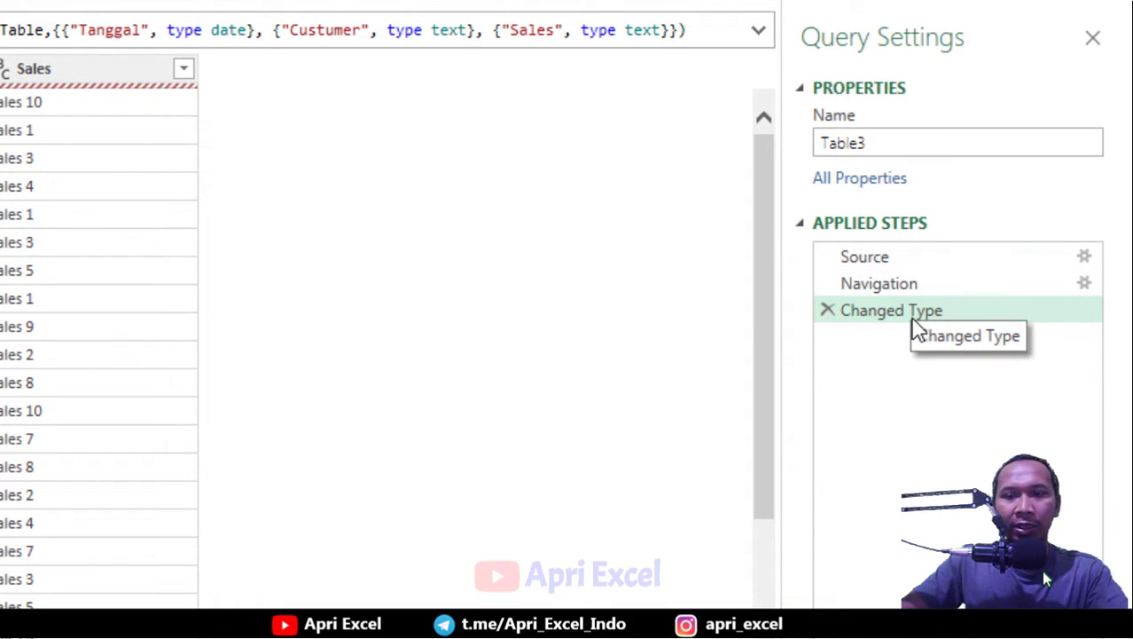
# Compare the Table 0 and Table3 queries in the editor and select the Source step of Table3
pyautogui.click(900, 263)
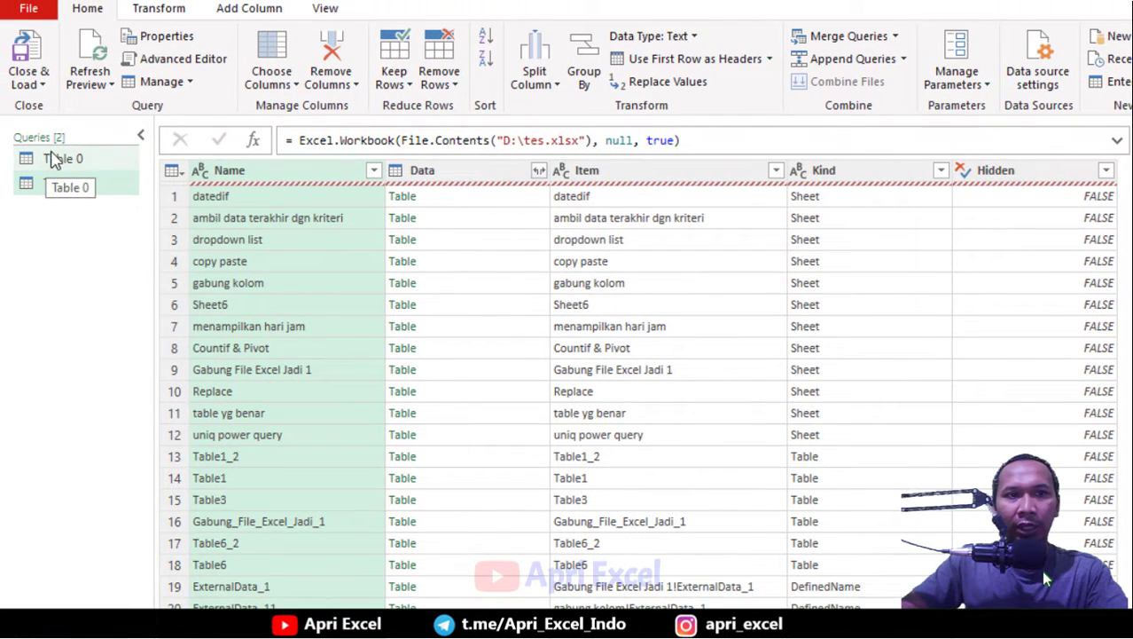
pyautogui.click(71, 183)
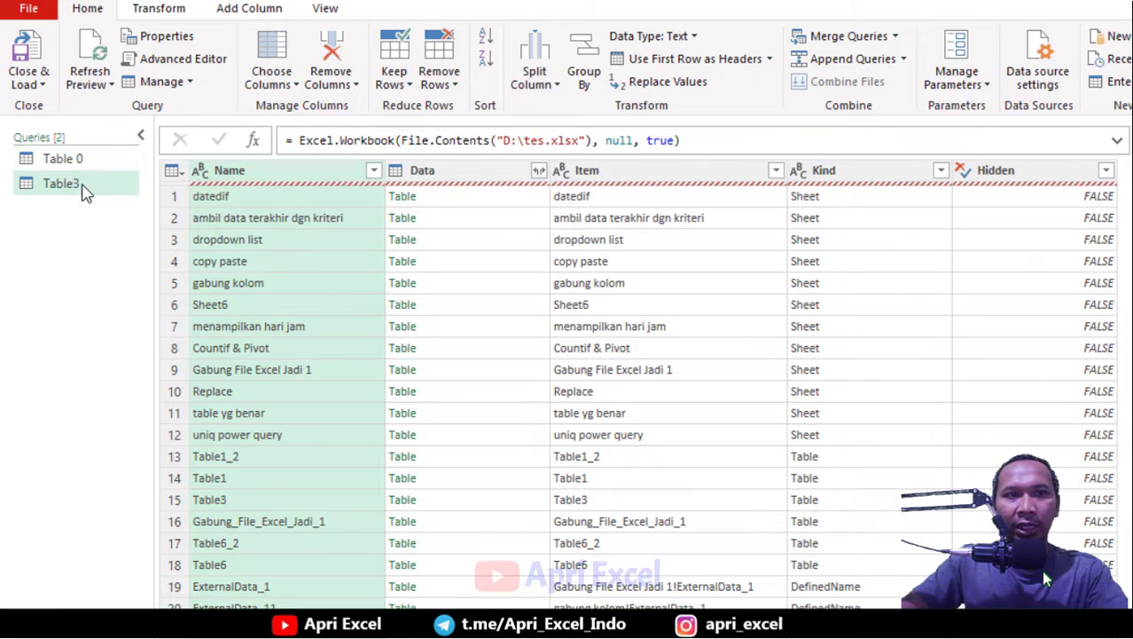
pyautogui.click(89, 160)
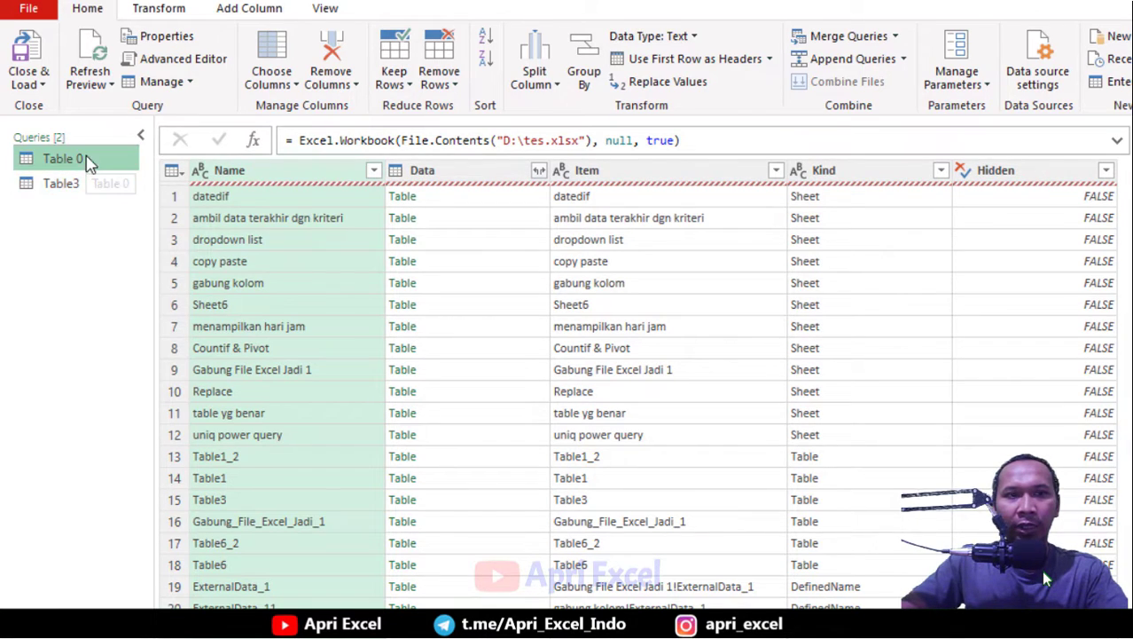
pyautogui.click(49, 184)
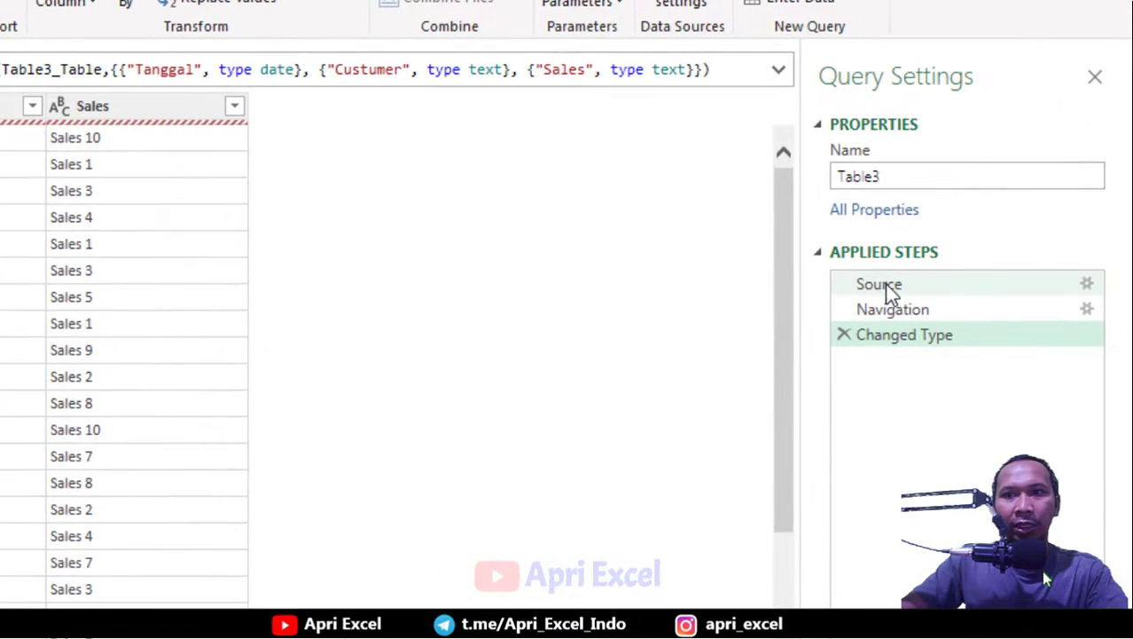
pyautogui.click(890, 292)
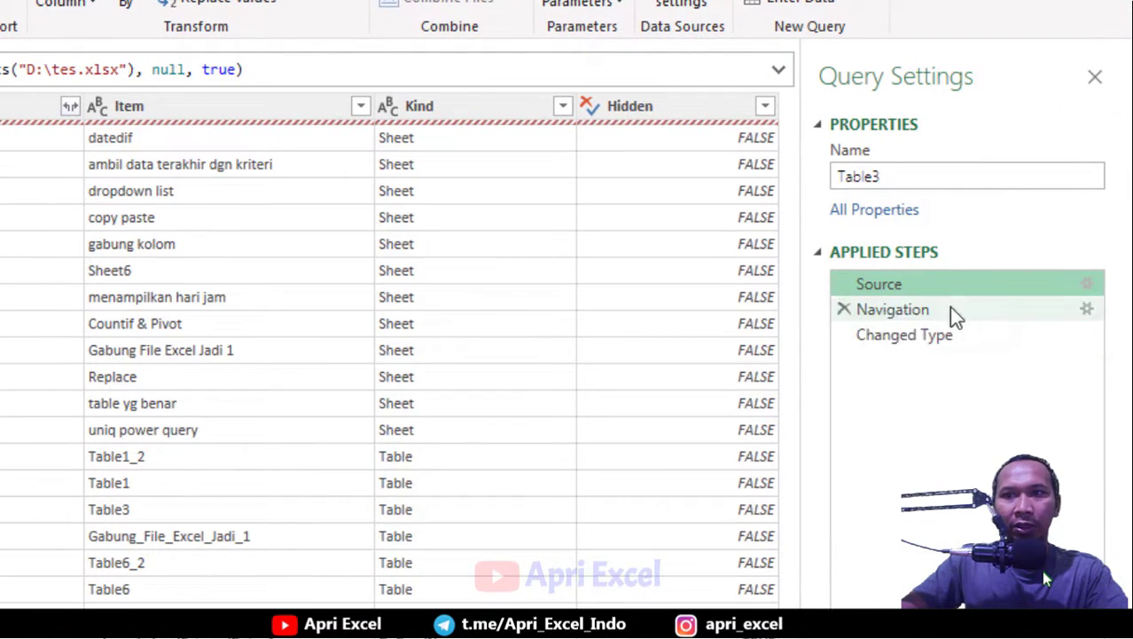
# Change the file path in Table3's Source step to the renamed workbook D:\perubahan.xlsx
pyautogui.click(1086, 284)
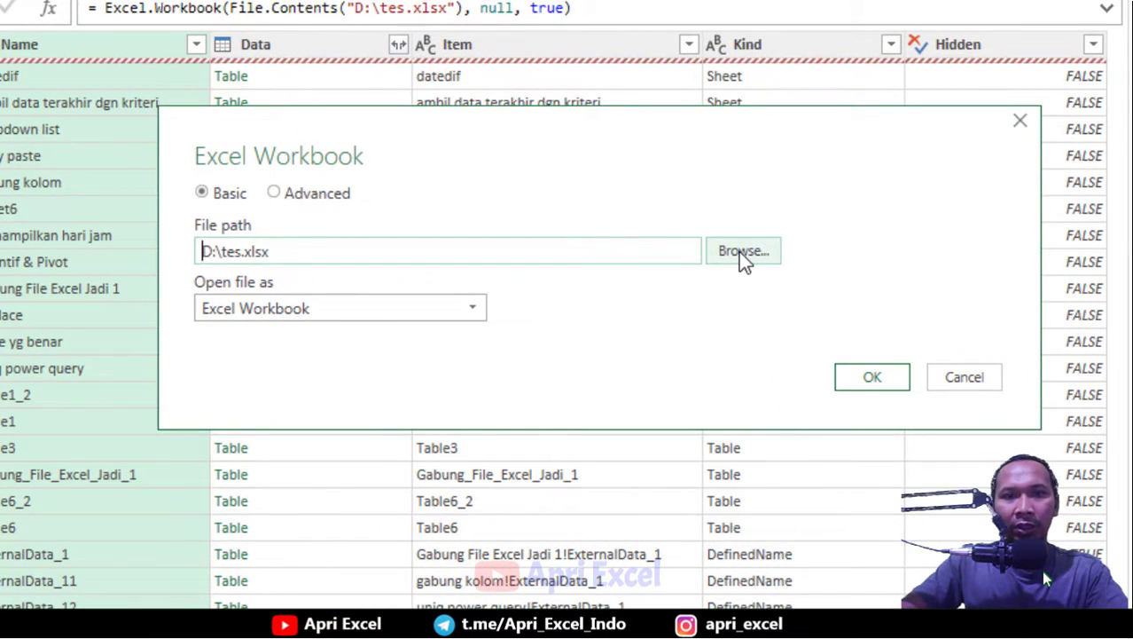
pyautogui.click(738, 252)
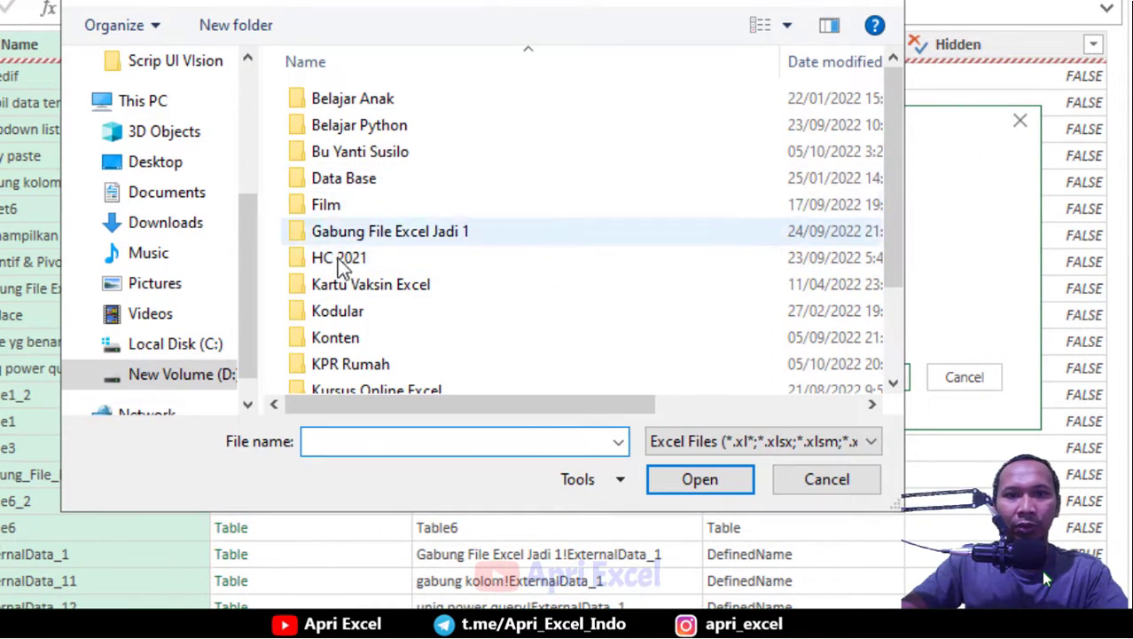
pyautogui.click(139, 374)
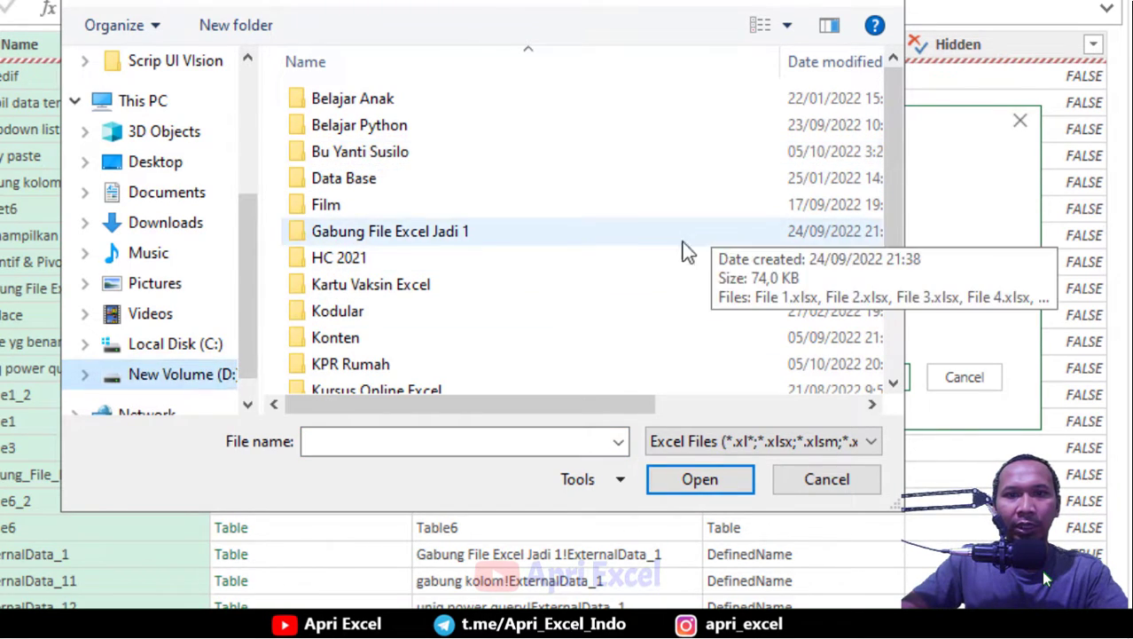
pyautogui.scroll(-2, 404, 381)
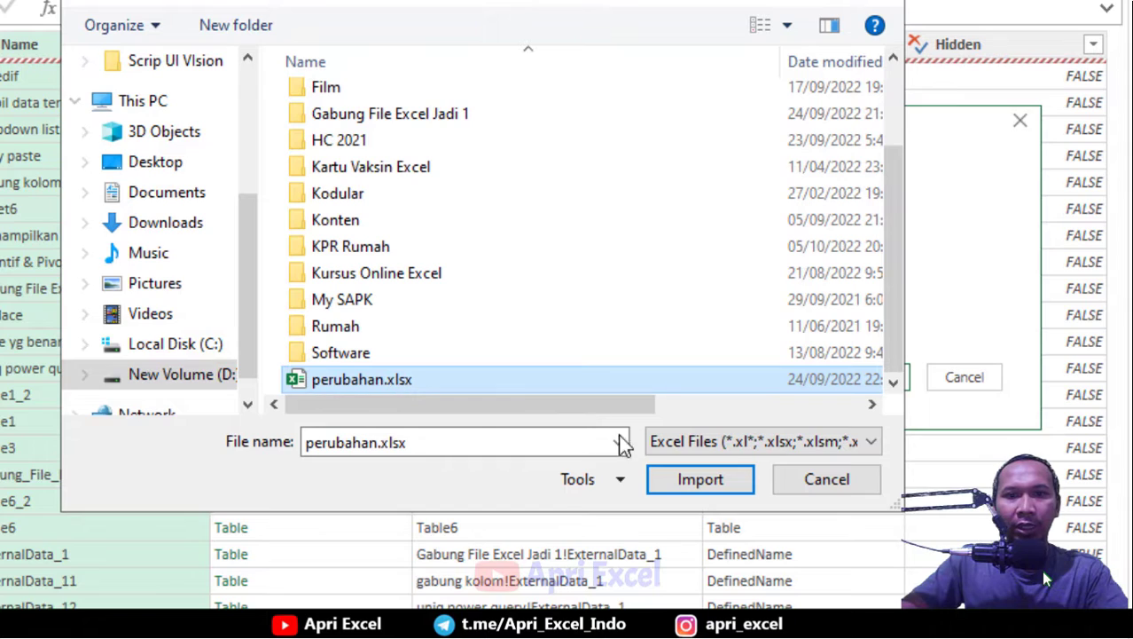
pyautogui.click(701, 480)
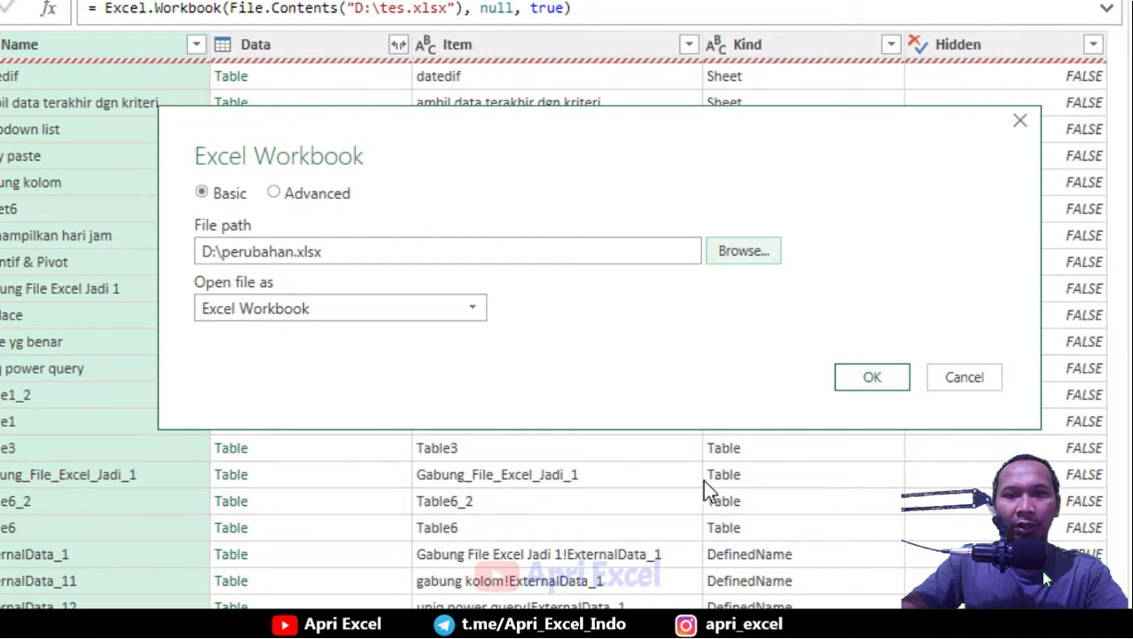
pyautogui.click(878, 380)
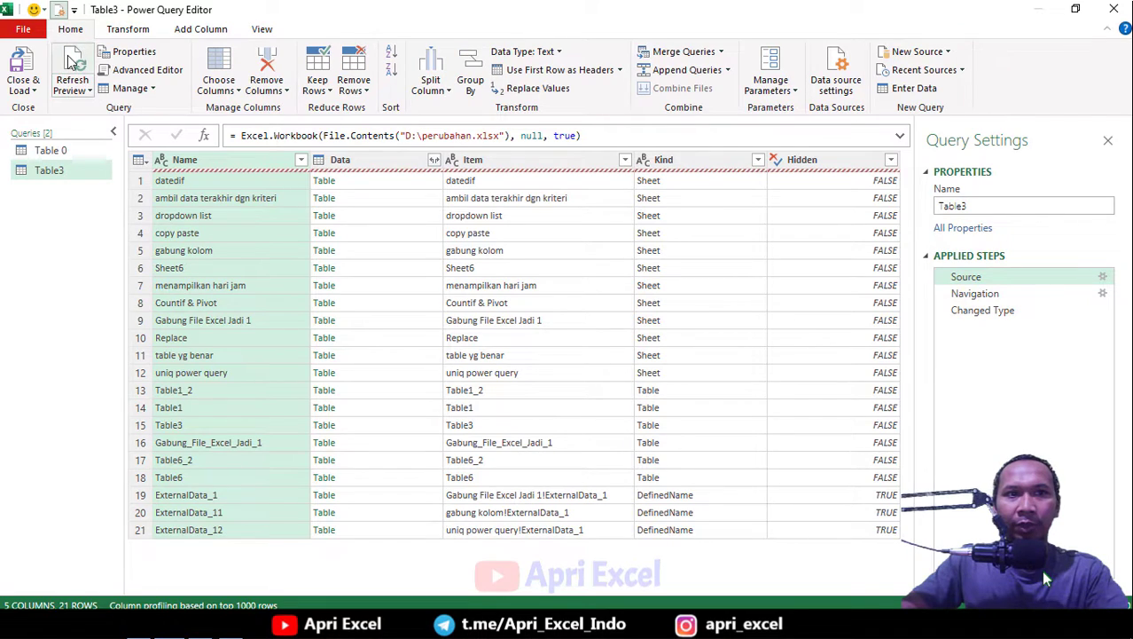
# Close the Power Query Editor keeping the changes, and refresh the Table3 data in the worksheet
pyautogui.click(1115, 11)
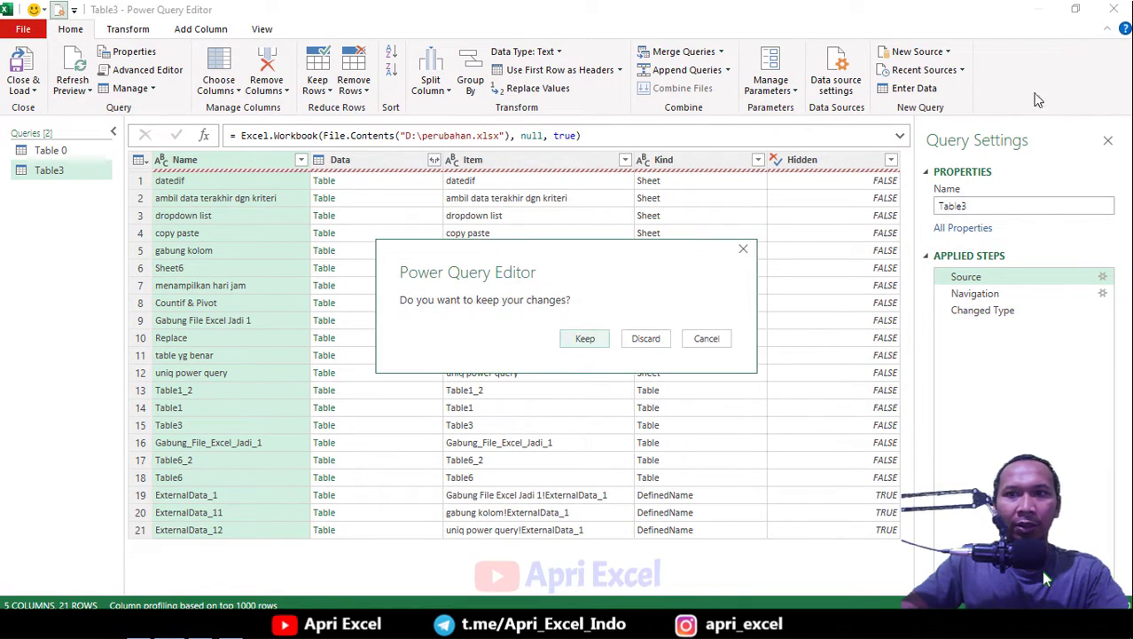
pyautogui.click(584, 340)
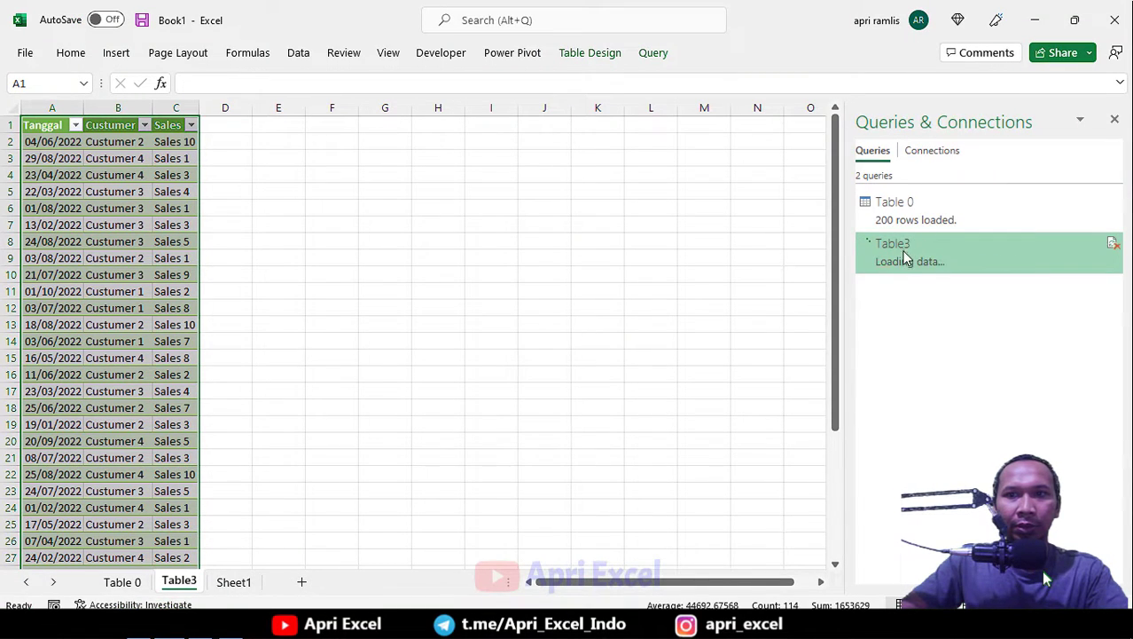
pyautogui.moveTo(915, 253)
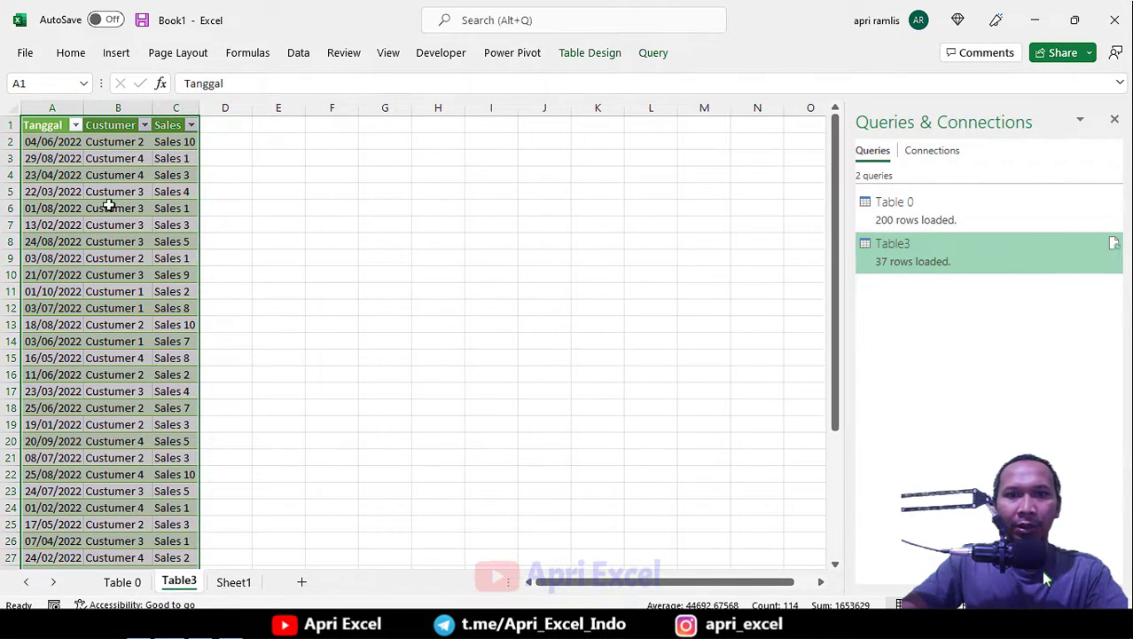
pyautogui.rightClick(102, 200)
pyautogui.click(228, 257)
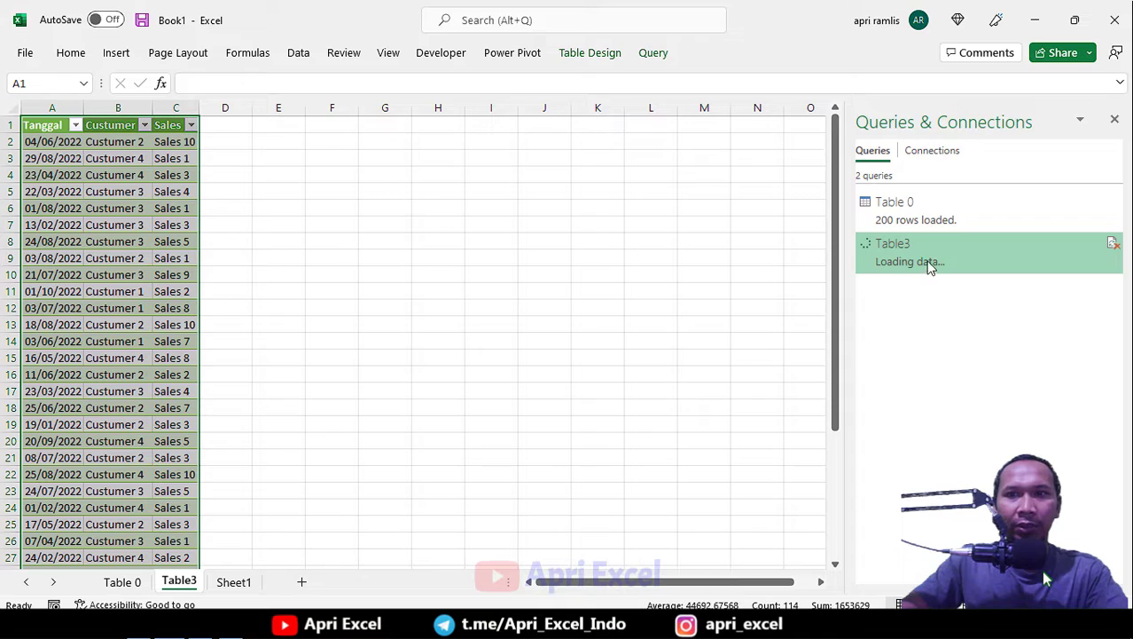
pyautogui.moveTo(907, 274)
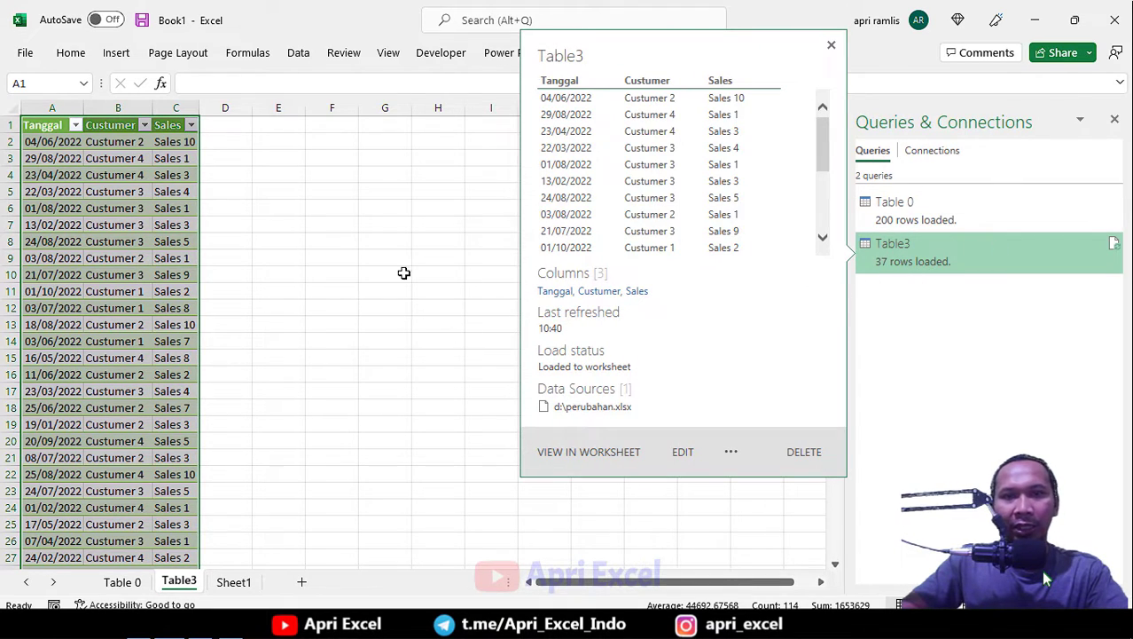